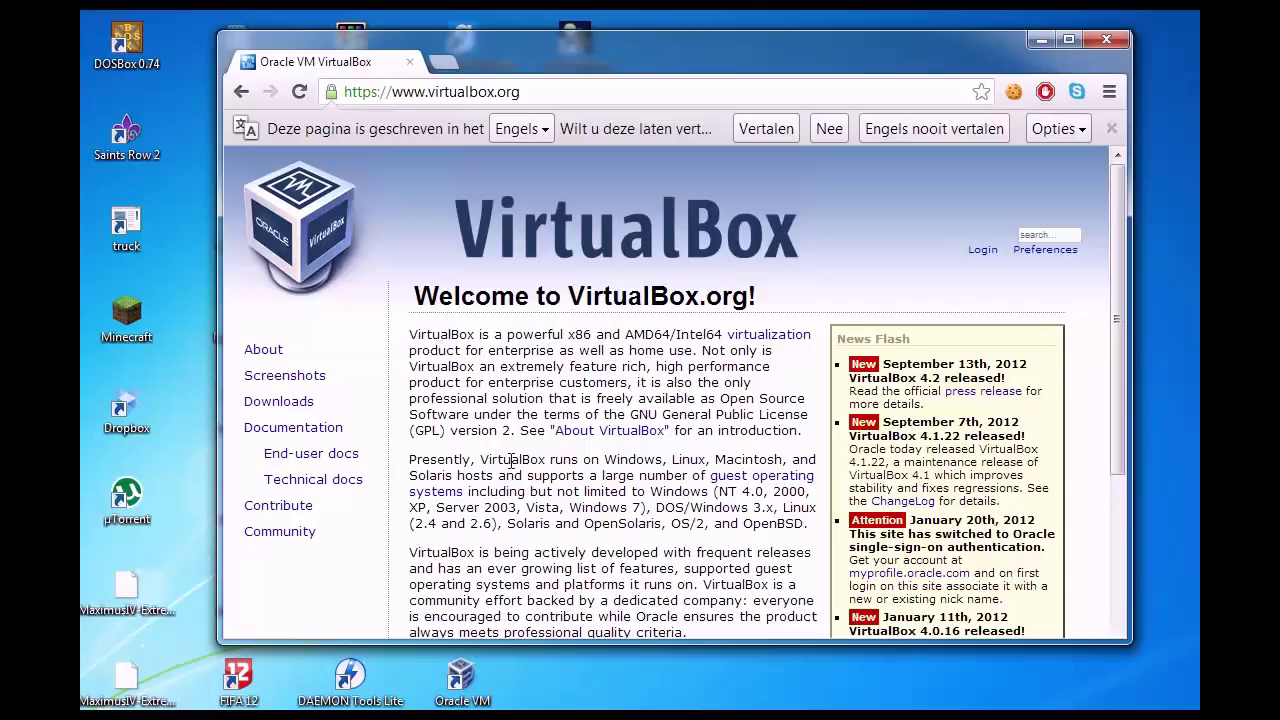
Step: Download VirtualBox 4.2 for Windows hosts (x86/amd64) from the Downloads page, then close Chrome
scroll(512, 461, "down", 1)
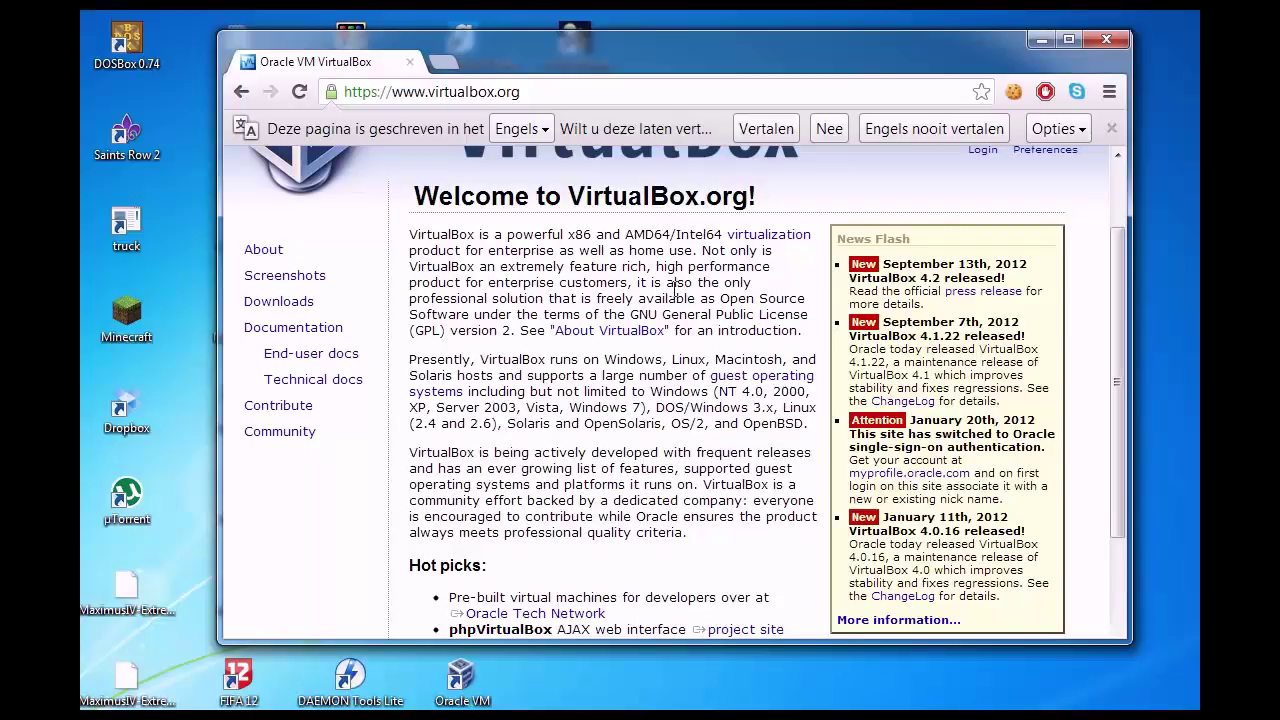
left_click(283, 304)
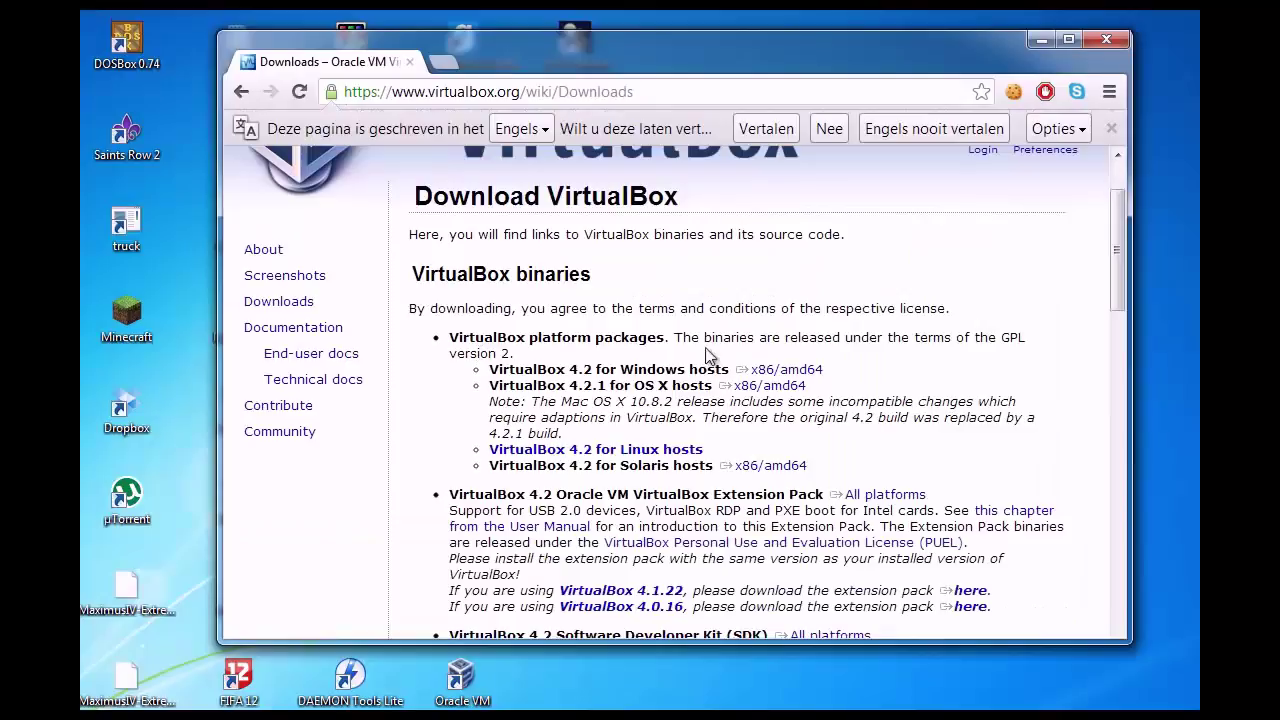
left_click(811, 371)
left_click(1104, 44)
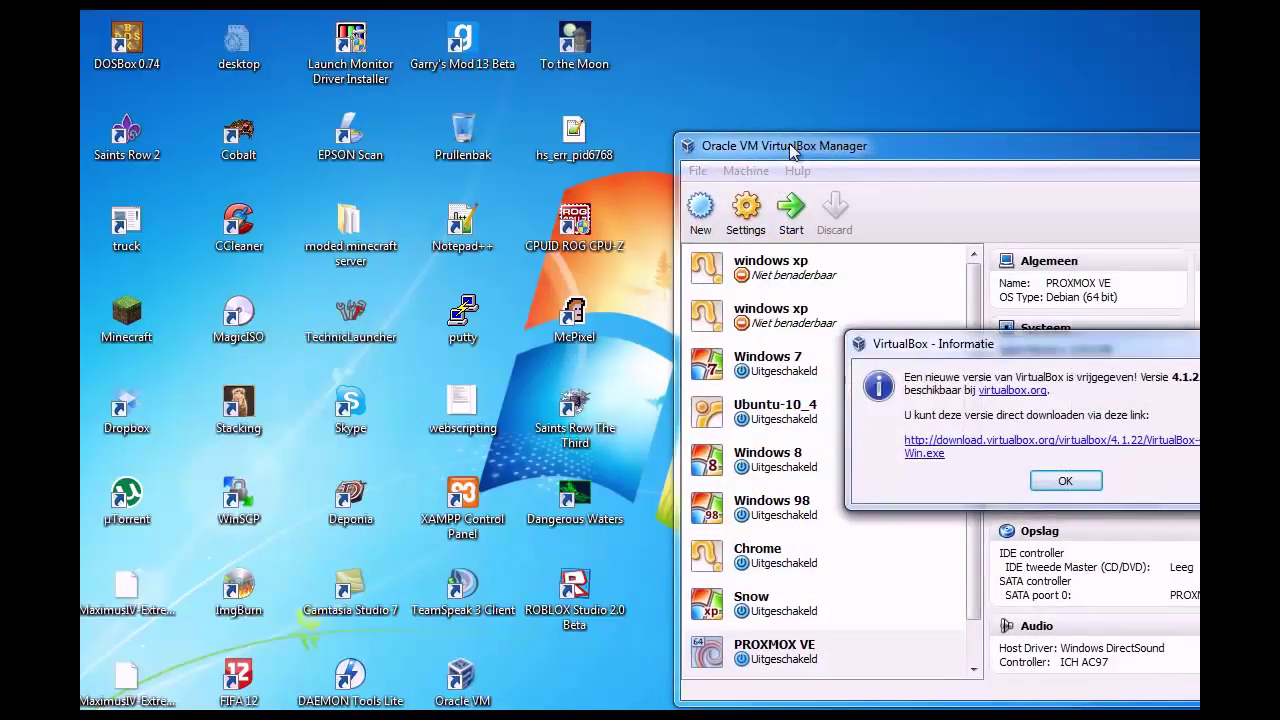
Step: Dismiss the VirtualBox new-version notice, centre the Manager window and begin a new VM
left_click(1062, 478)
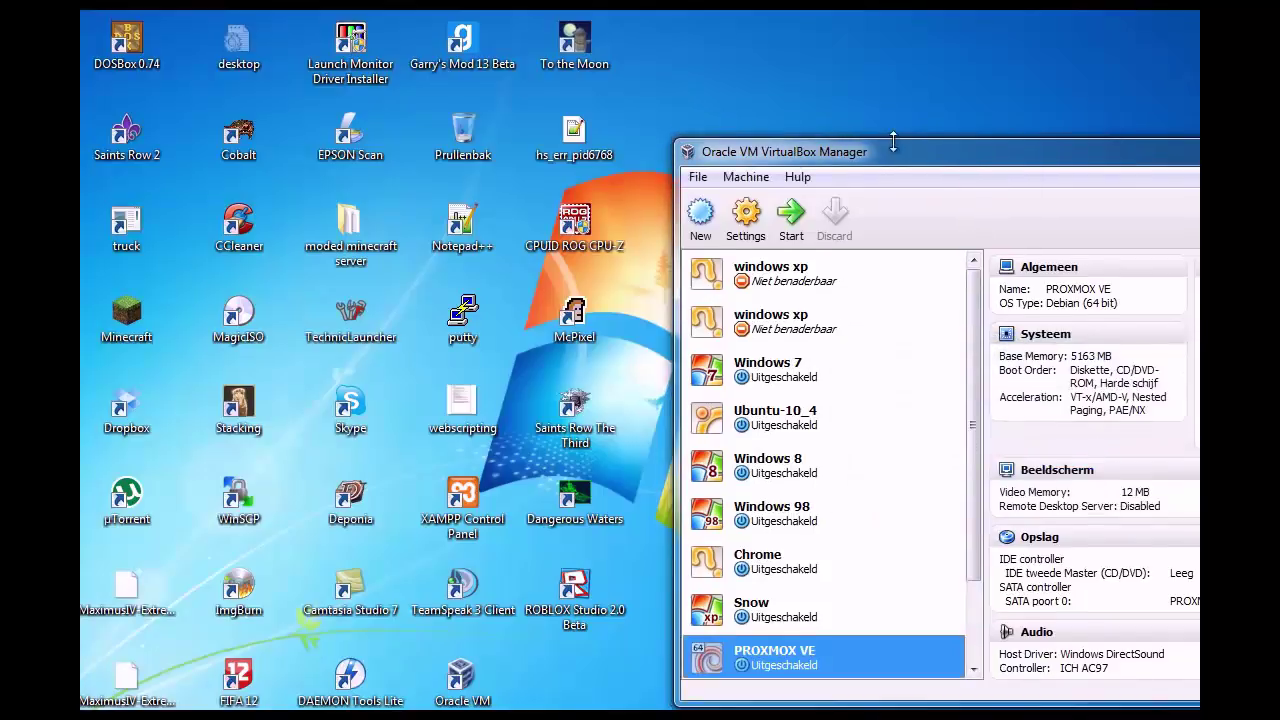
left_click_drag(907, 152, 475, 67)
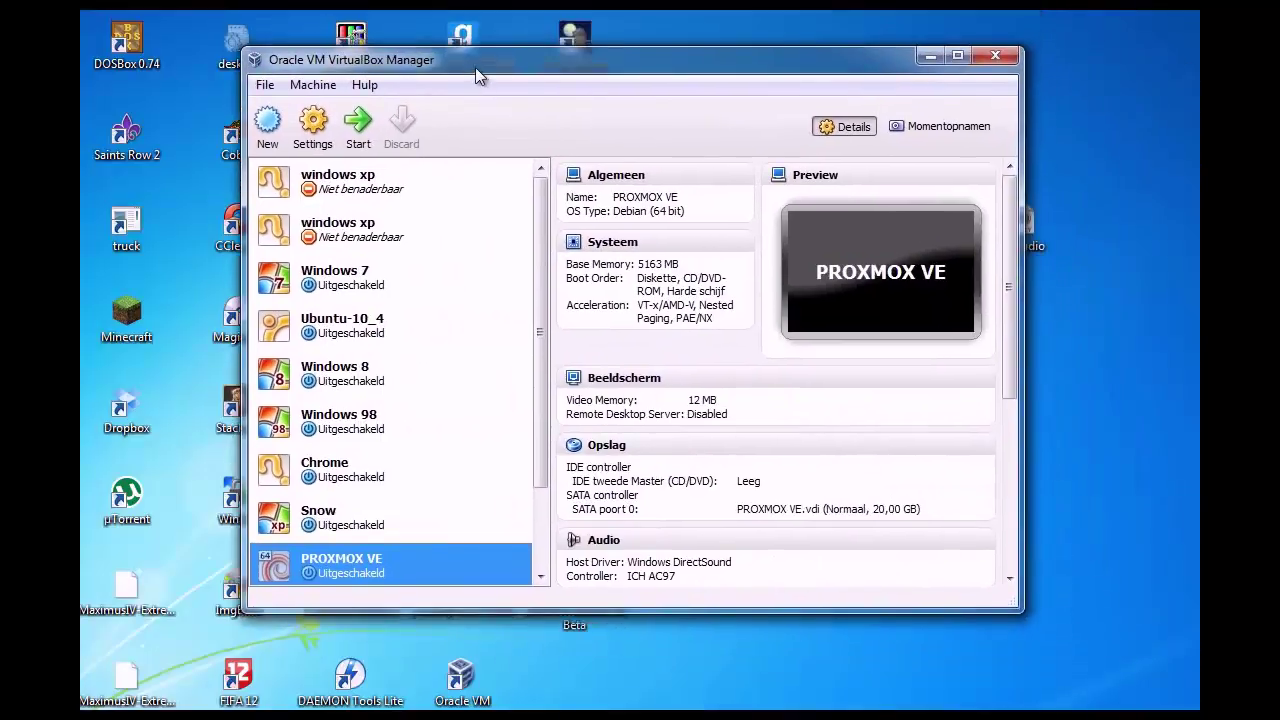
scroll(544, 360, "down", 1)
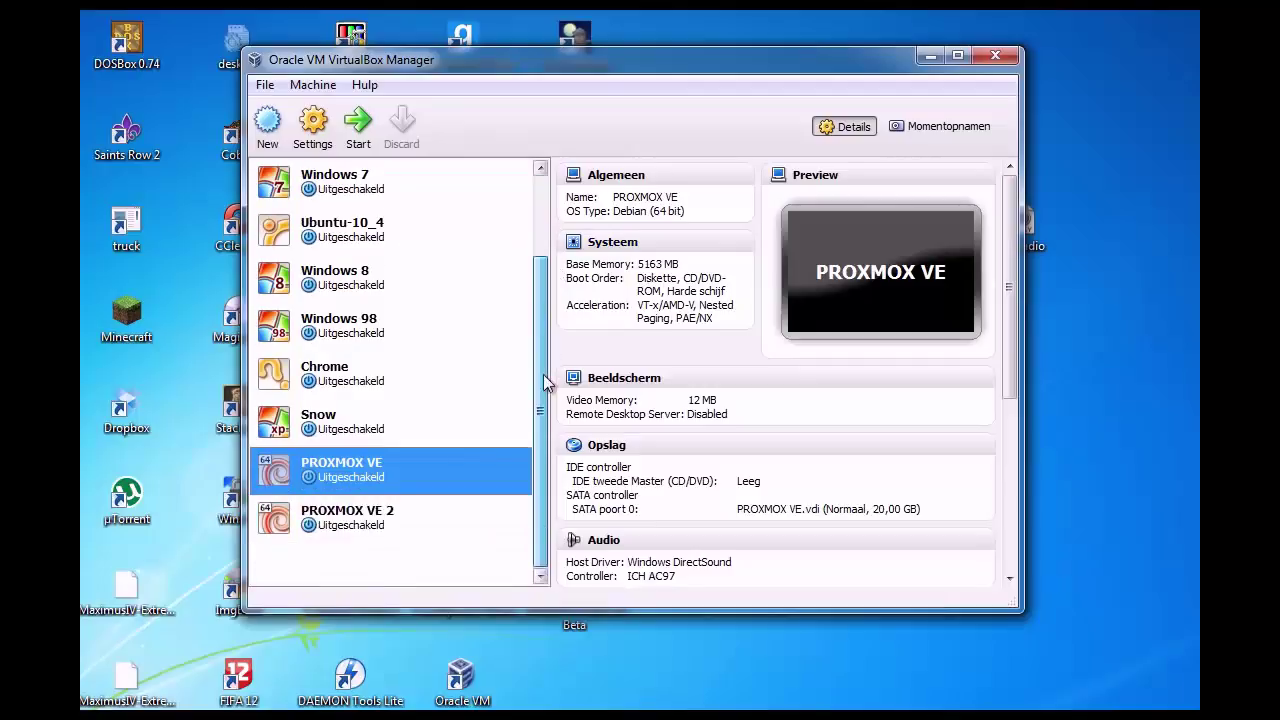
left_click(270, 123)
Step: Name the VM 'Proxmox tutorial', set Linux / Debian (64 bit), and give it 5234 MB memory
left_click(795, 492)
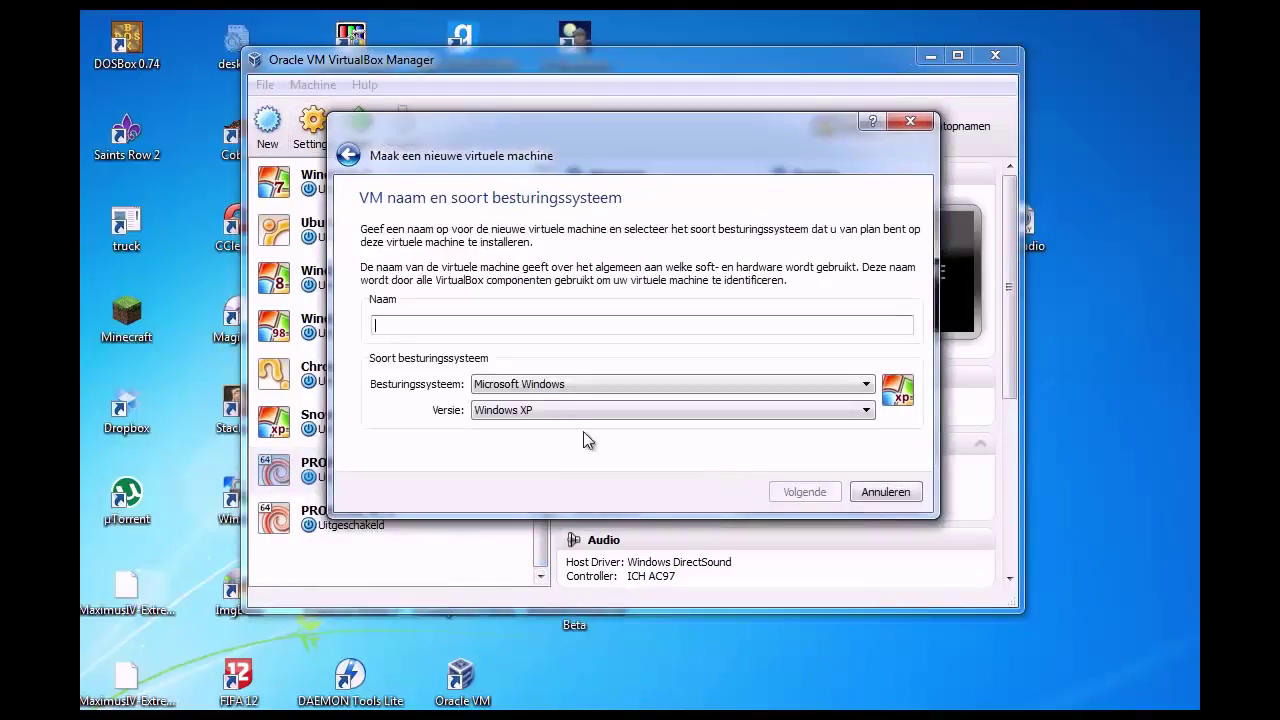
left_click(499, 325)
type("Proxm")
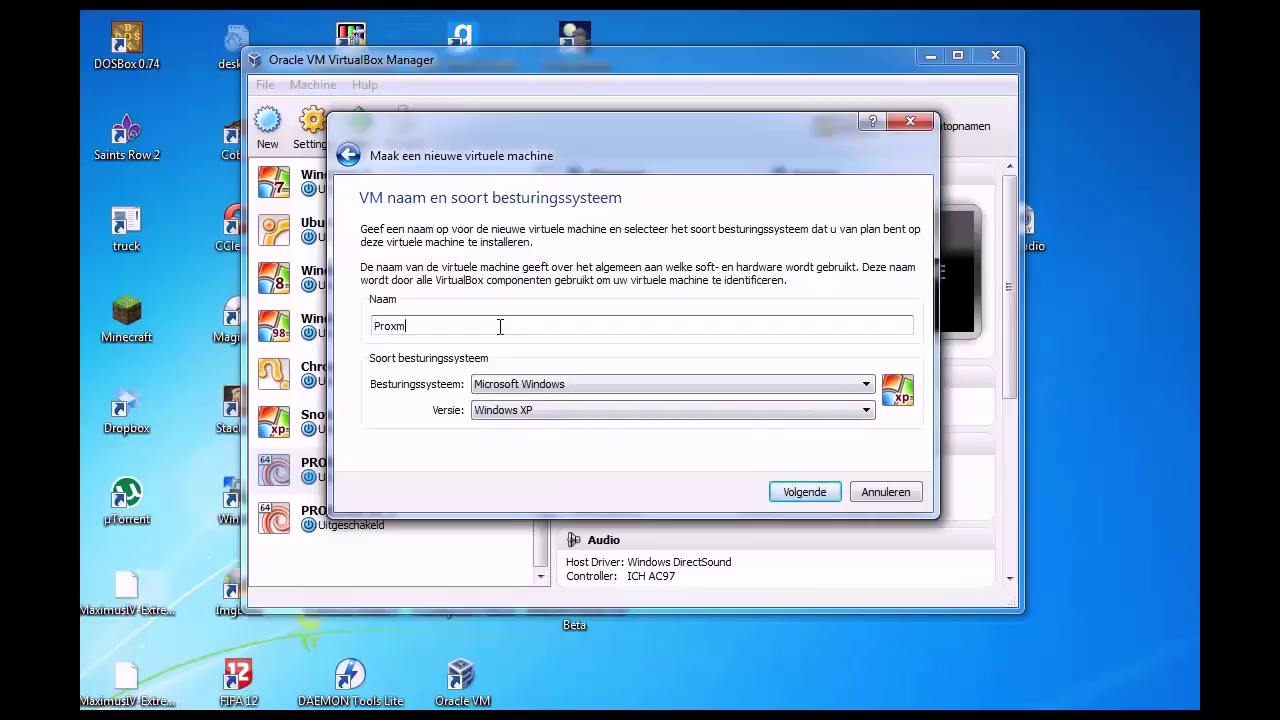
type("ox tutorial")
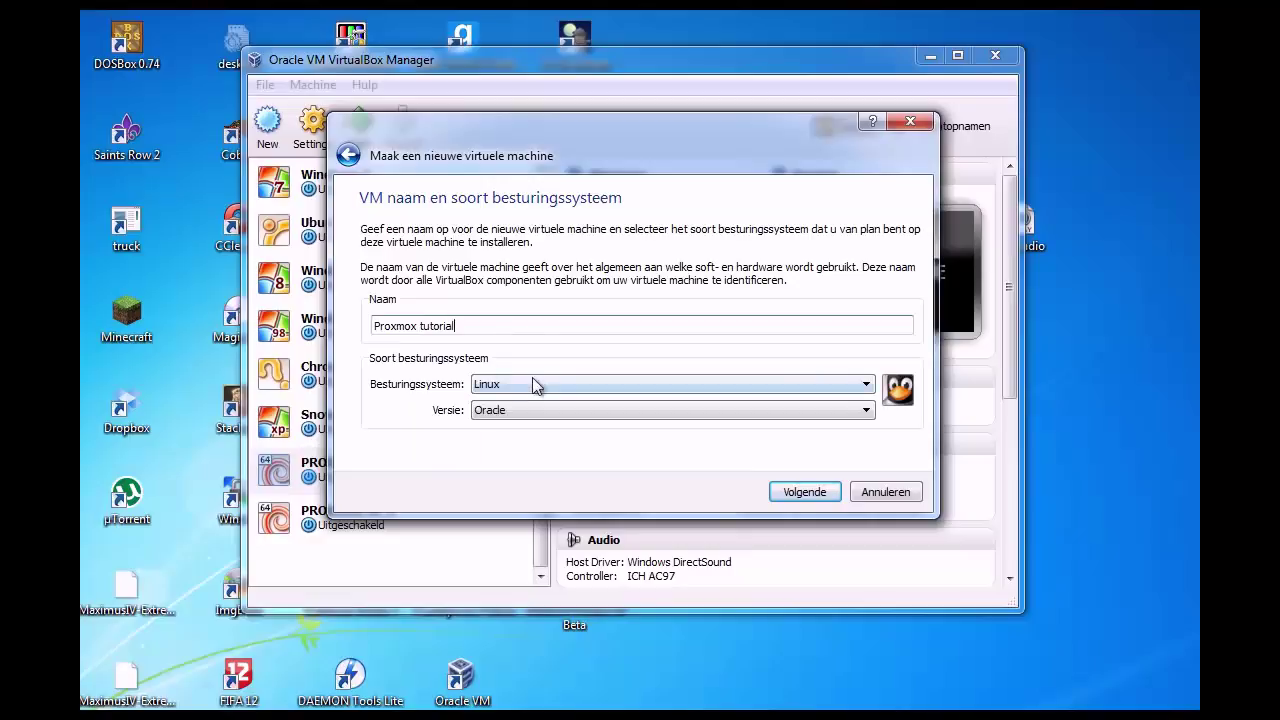
left_click(535, 384)
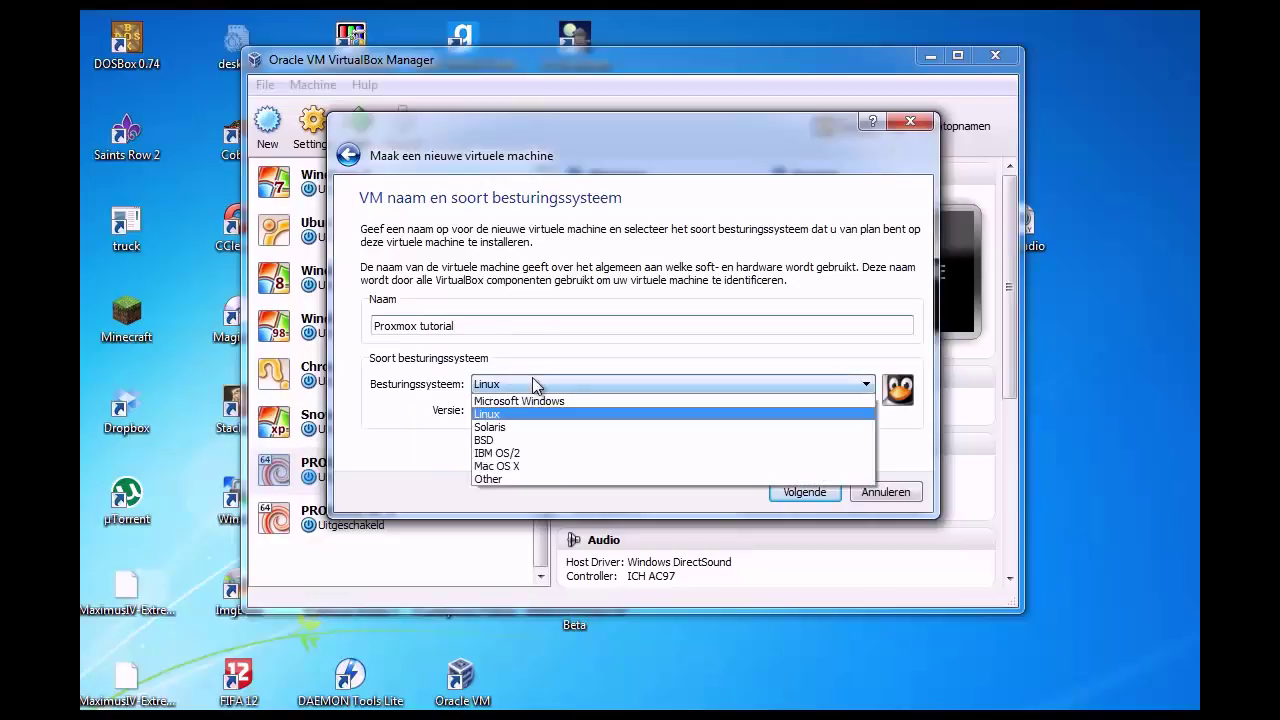
left_click(541, 415)
left_click(541, 410)
scroll(541, 475, "up", 3)
scroll(541, 478, "up", 1)
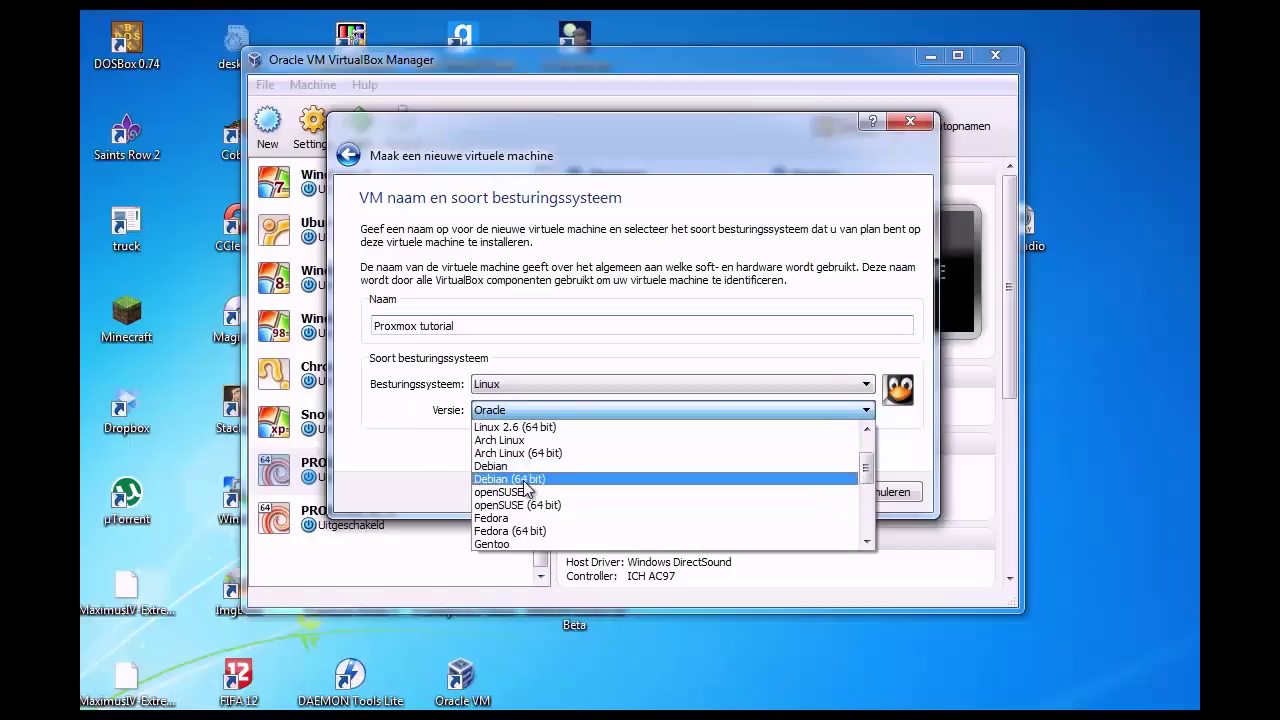
left_click(518, 478)
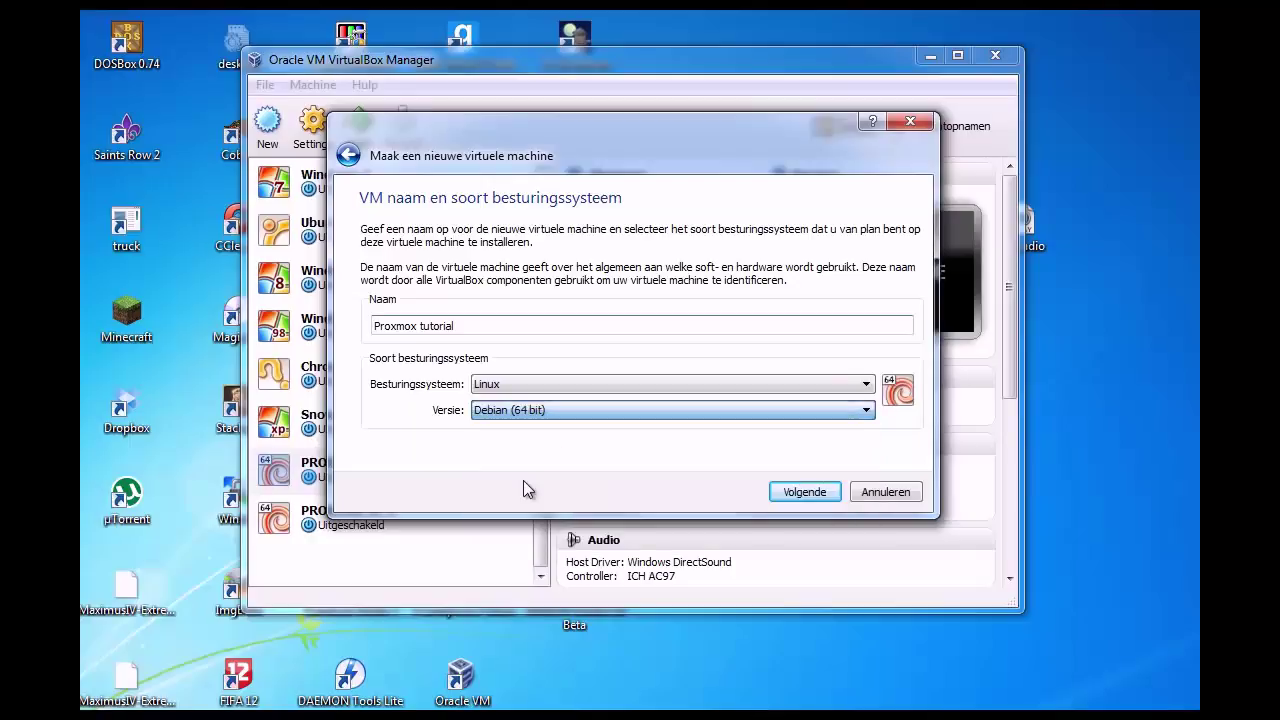
left_click(805, 492)
left_click_drag(397, 289, 678, 290)
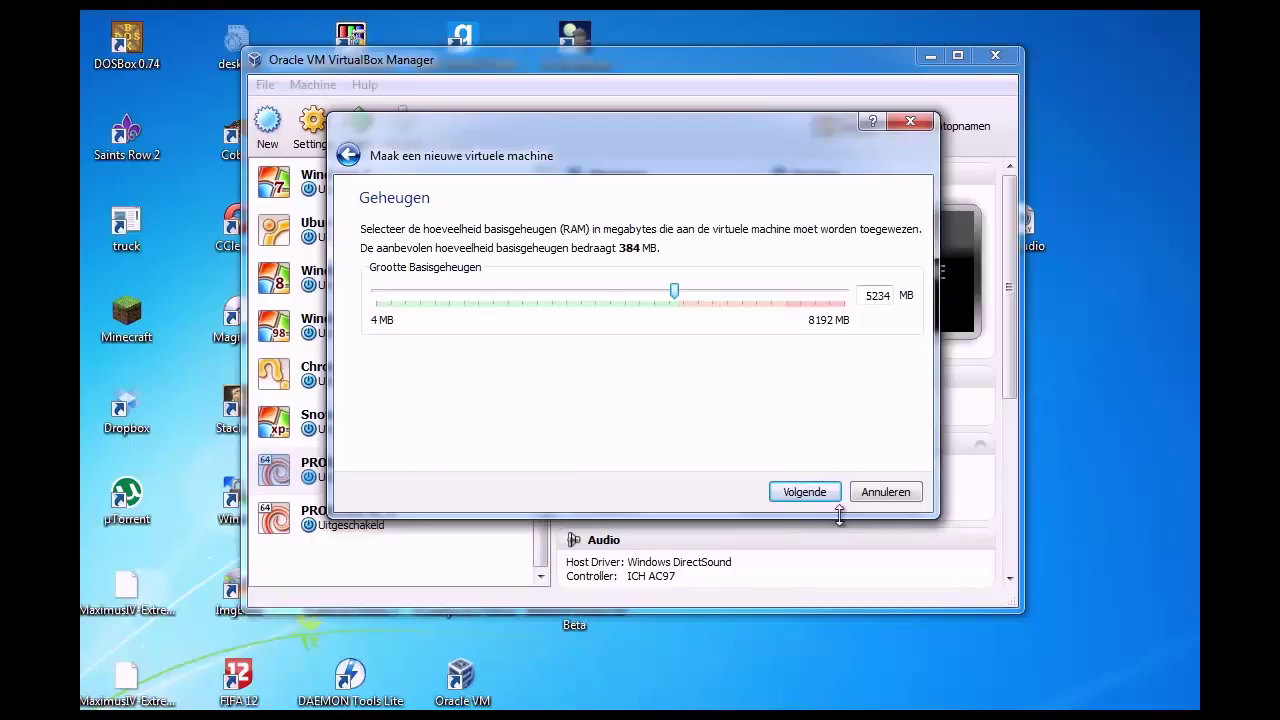
Step: Create a dynamically allocated 8,00 GB VDI disk with the default name and finish the VM
left_click(800, 490)
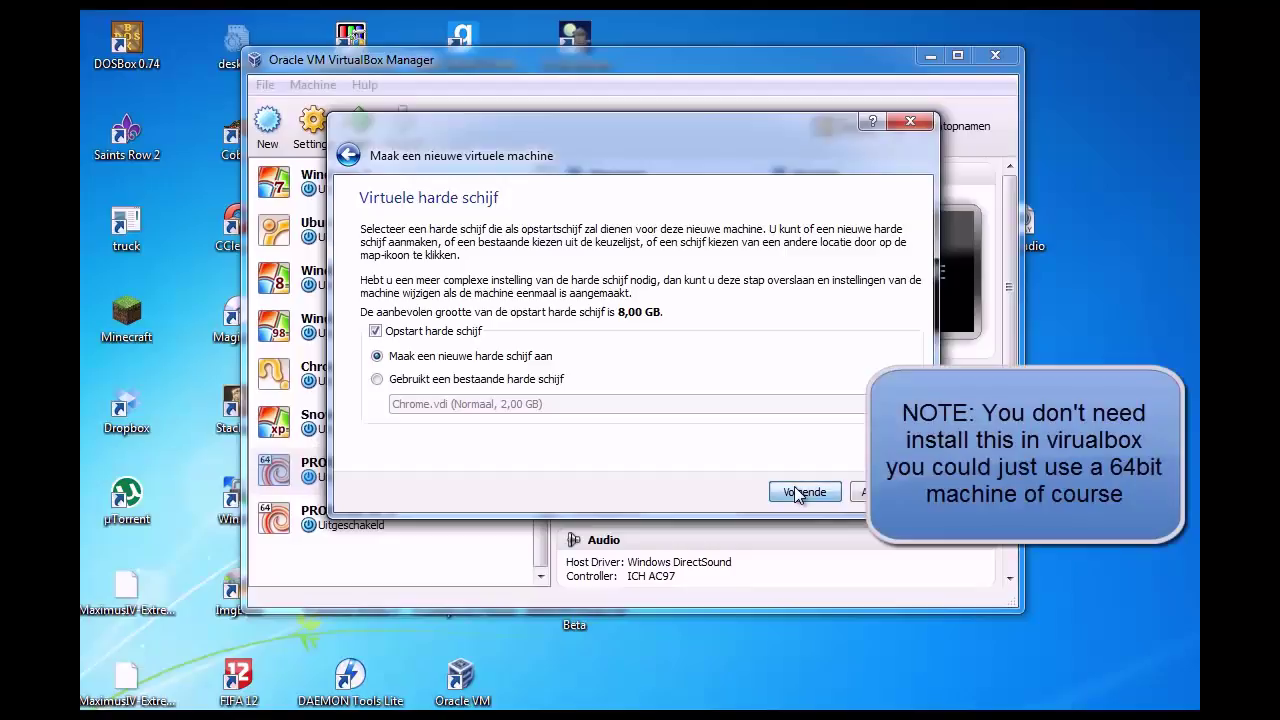
left_click(800, 492)
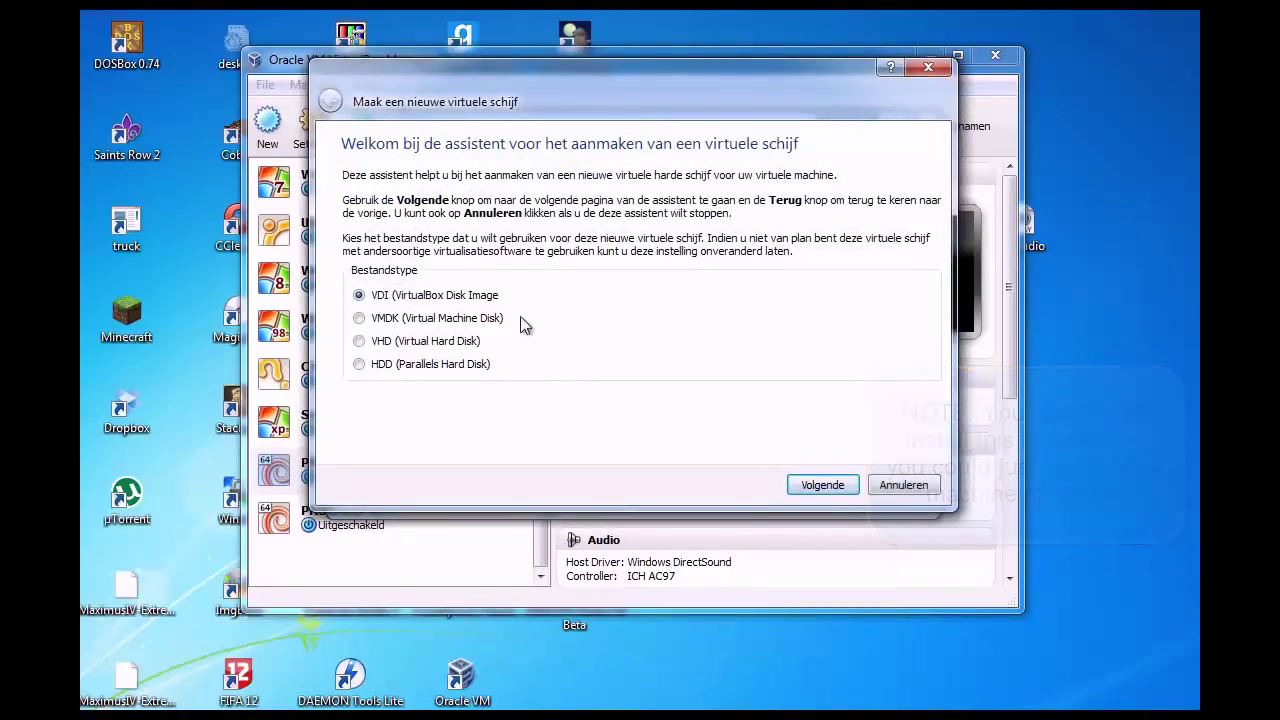
left_click(812, 484)
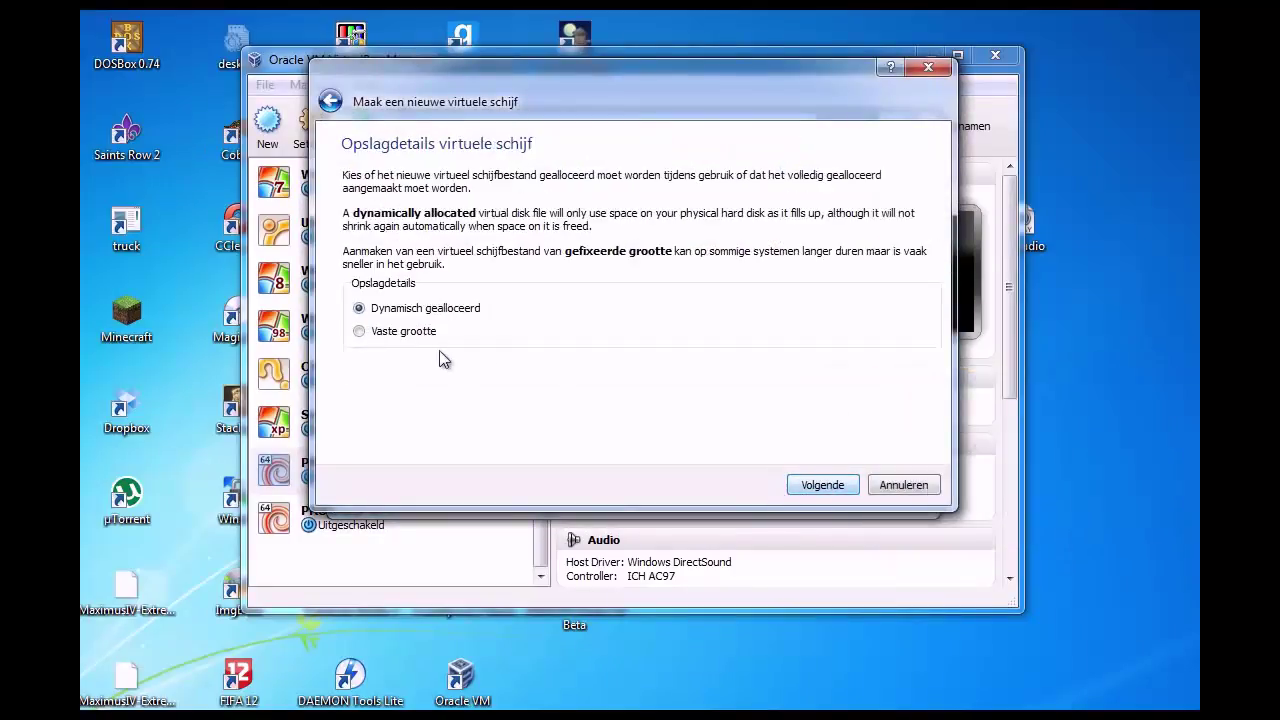
left_click(824, 485)
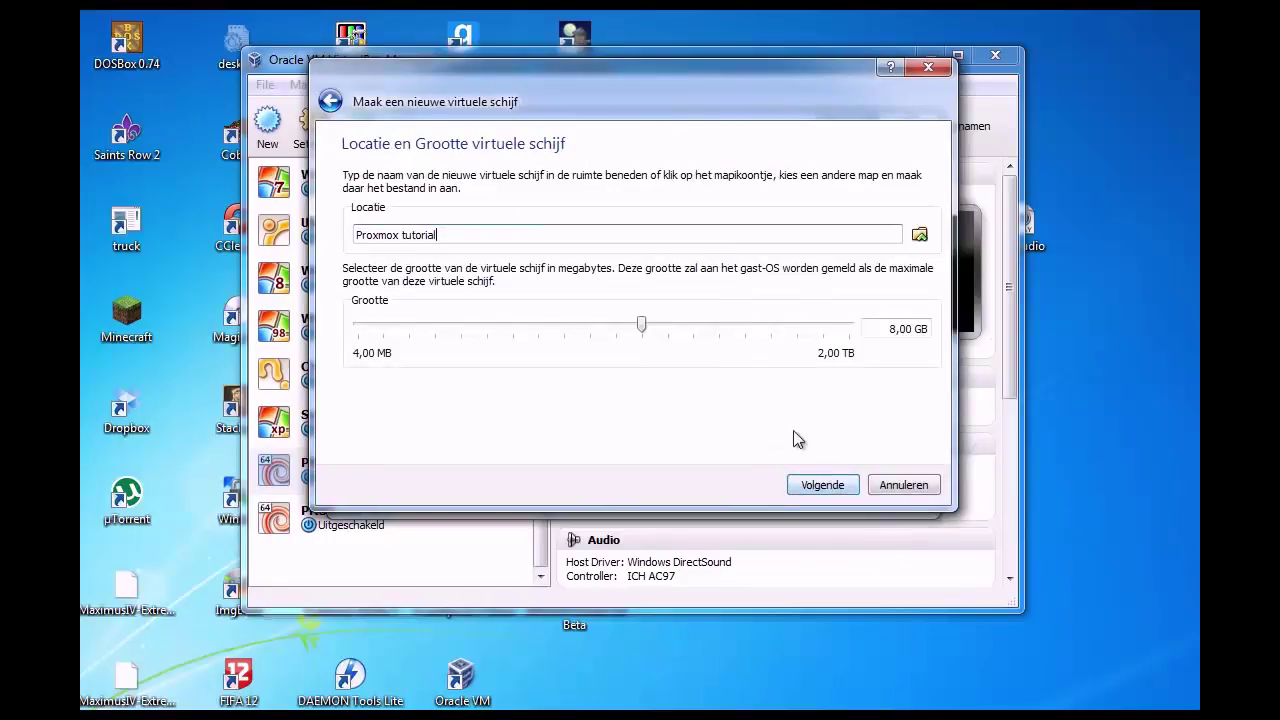
left_click(812, 484)
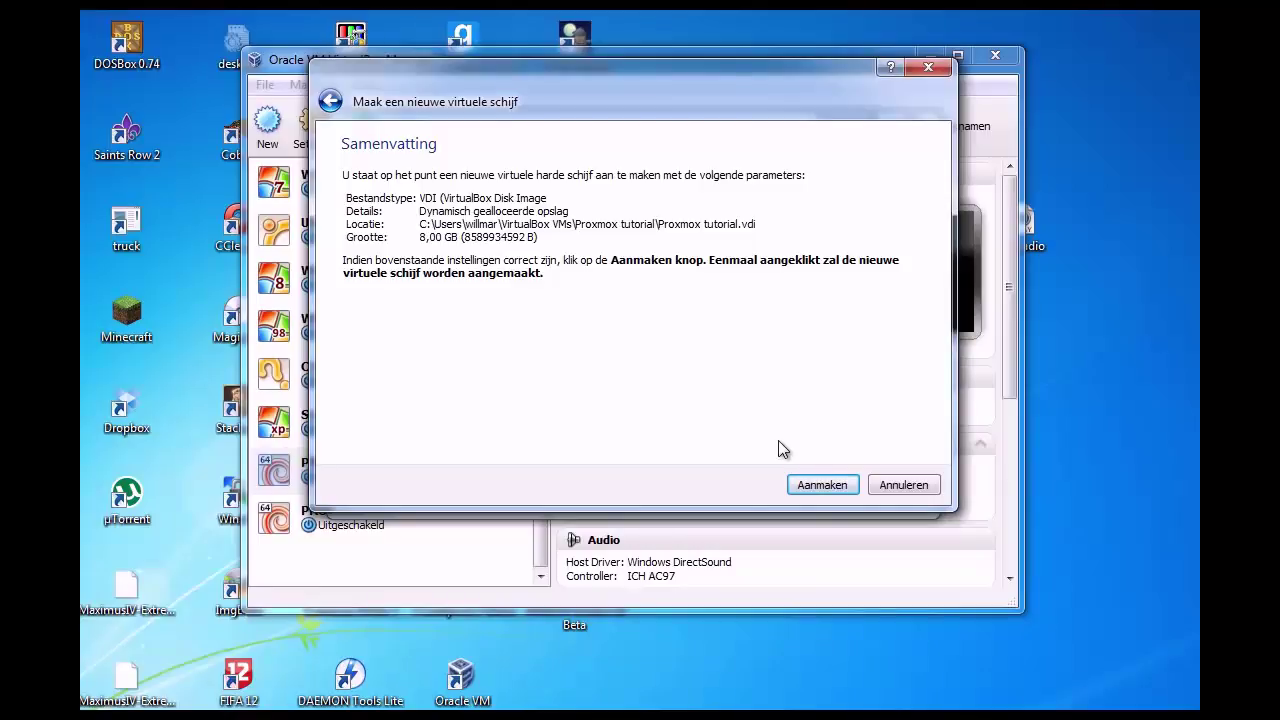
left_click(815, 486)
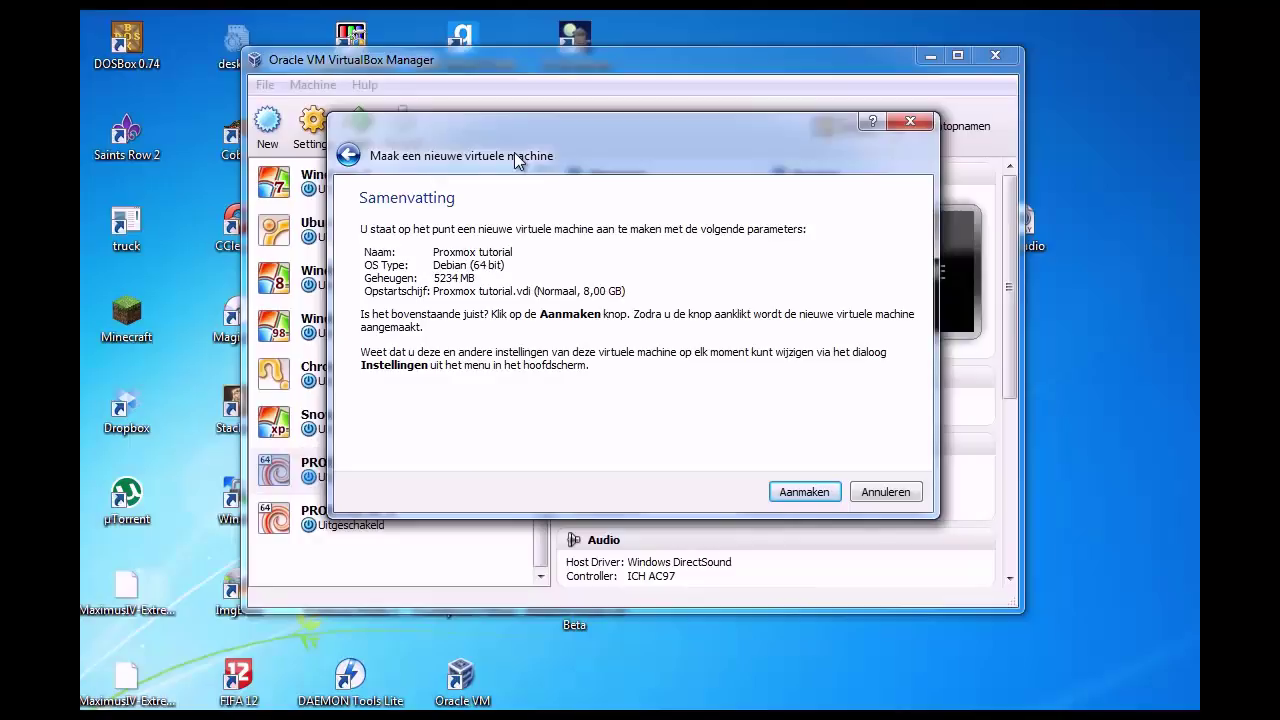
left_click(801, 491)
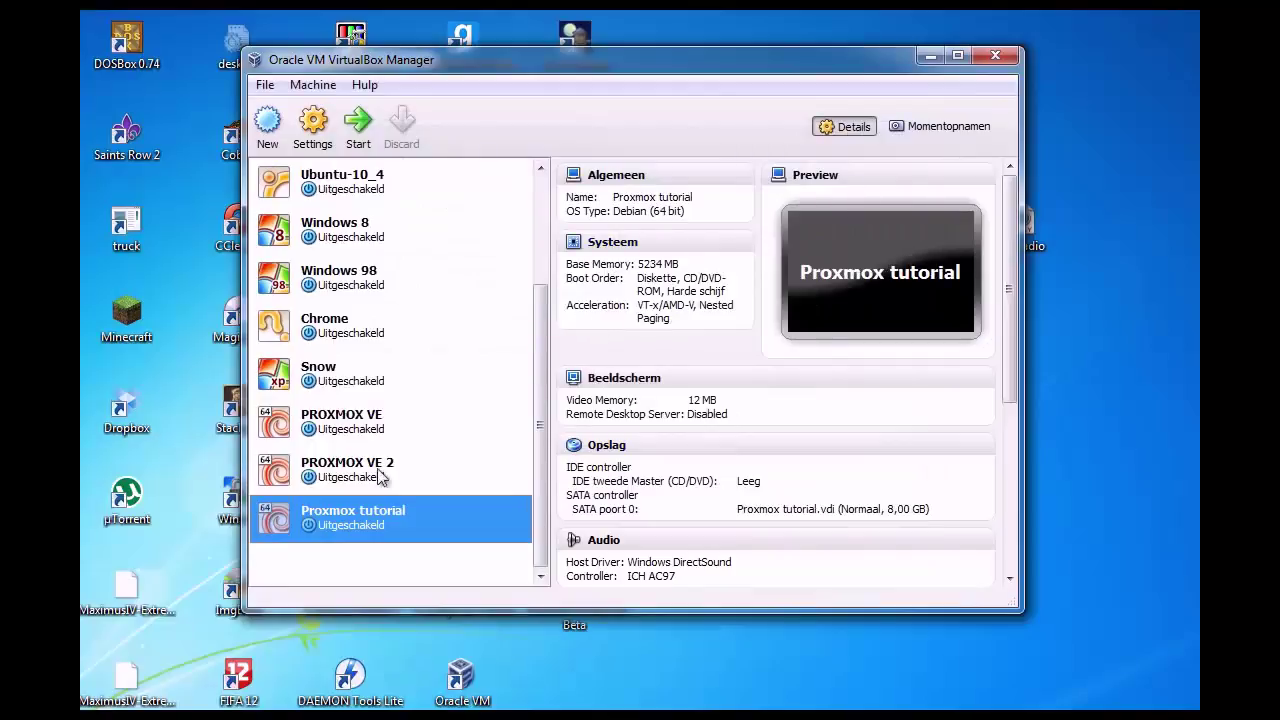
Step: In Proxmox tutorial's settings, enable PAE/NX under Systeem > Processor and check Acceleratie
right_click(360, 510)
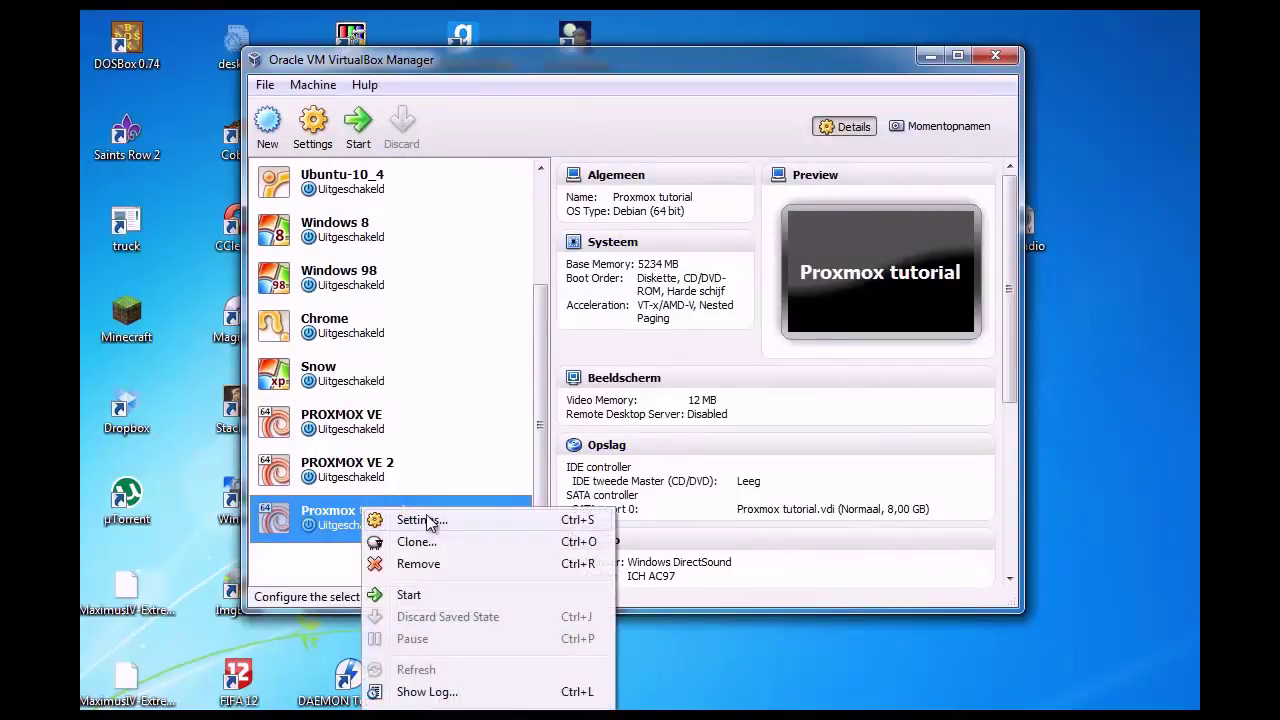
left_click(425, 520)
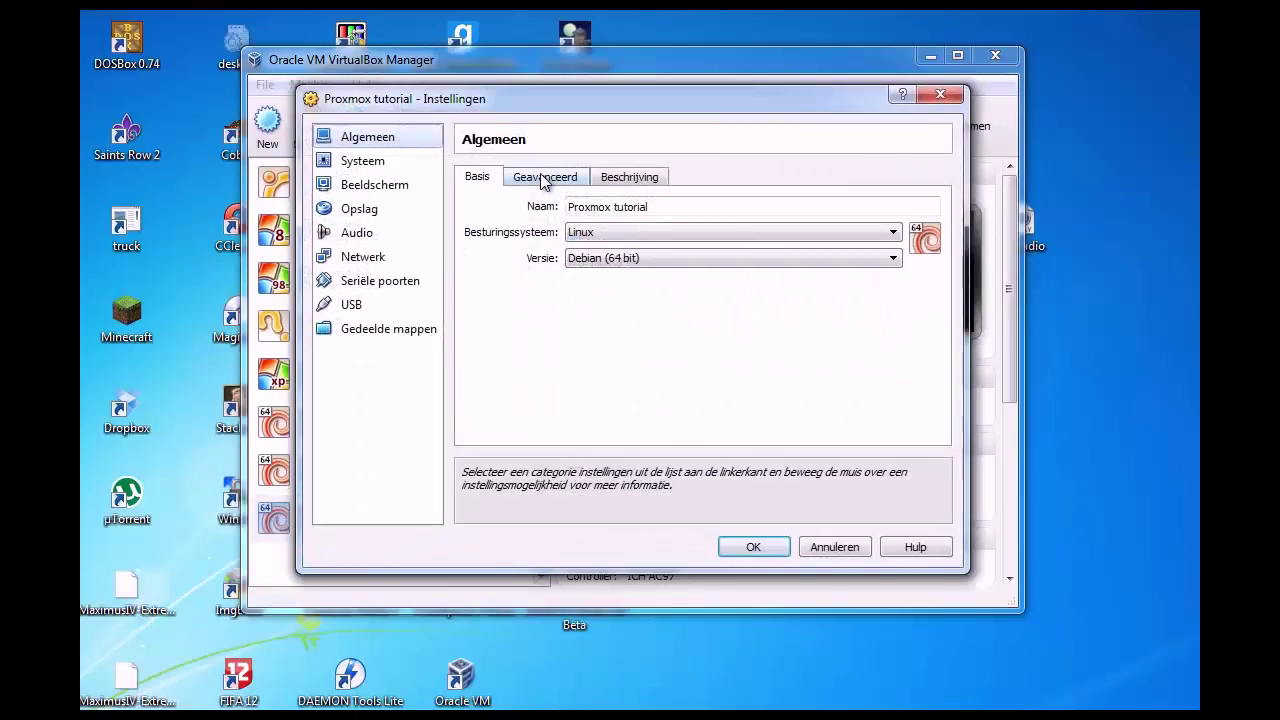
left_click(367, 163)
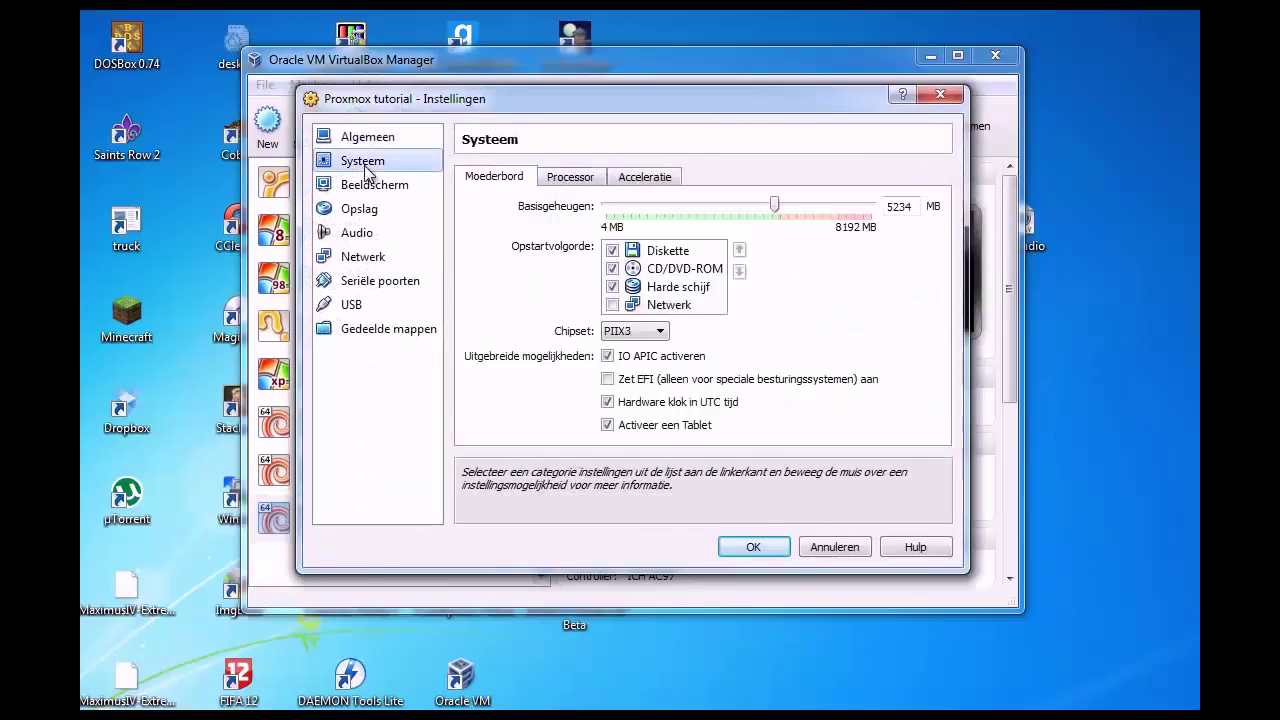
left_click(570, 178)
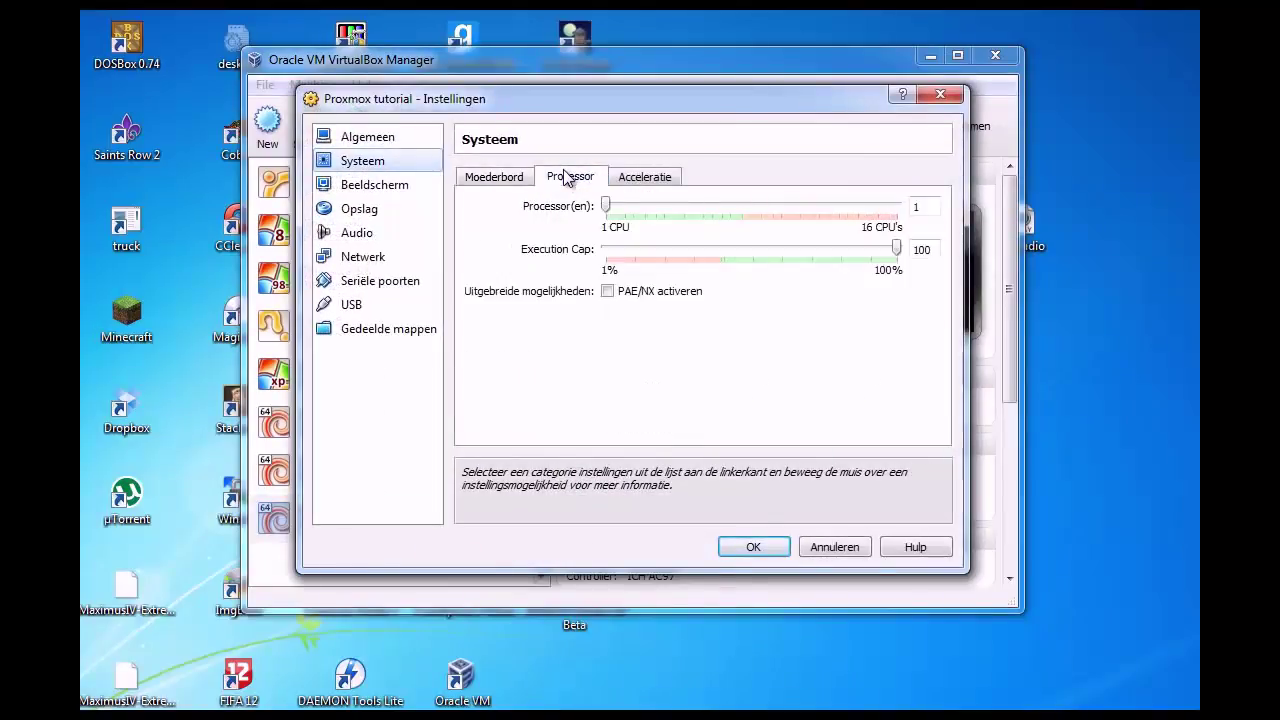
left_click(608, 292)
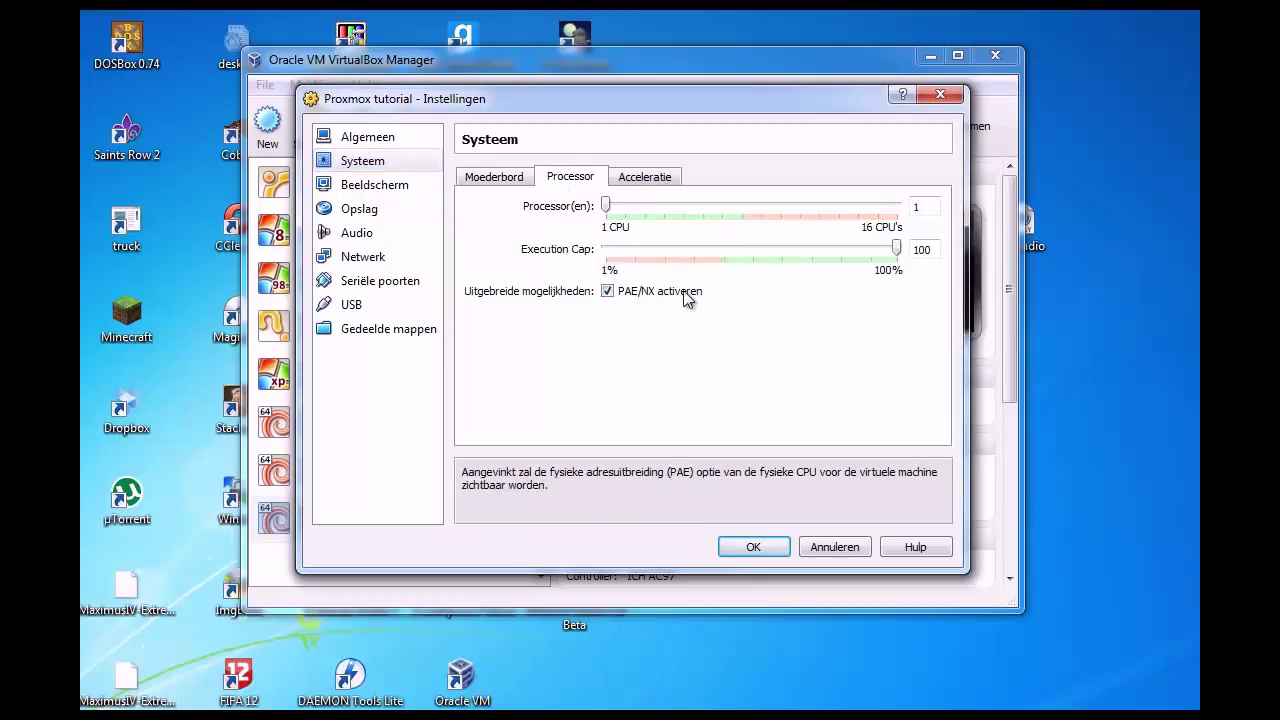
left_click(676, 181)
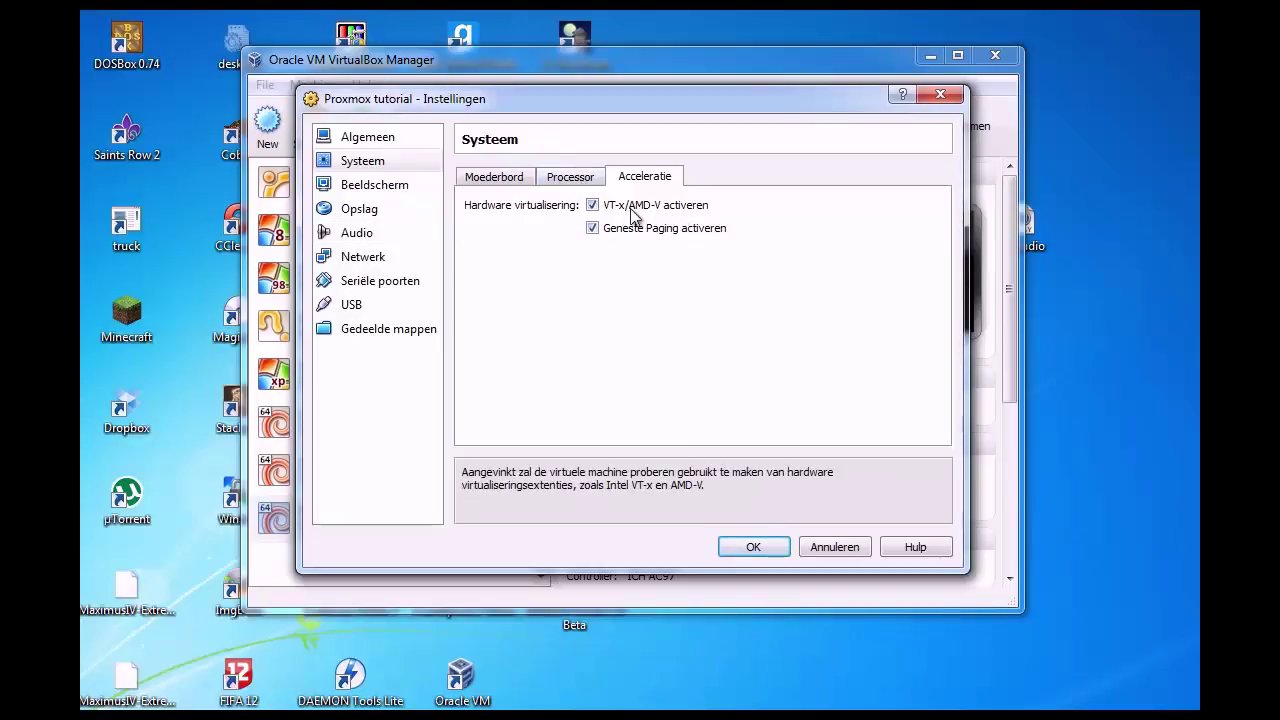
left_click(359, 215)
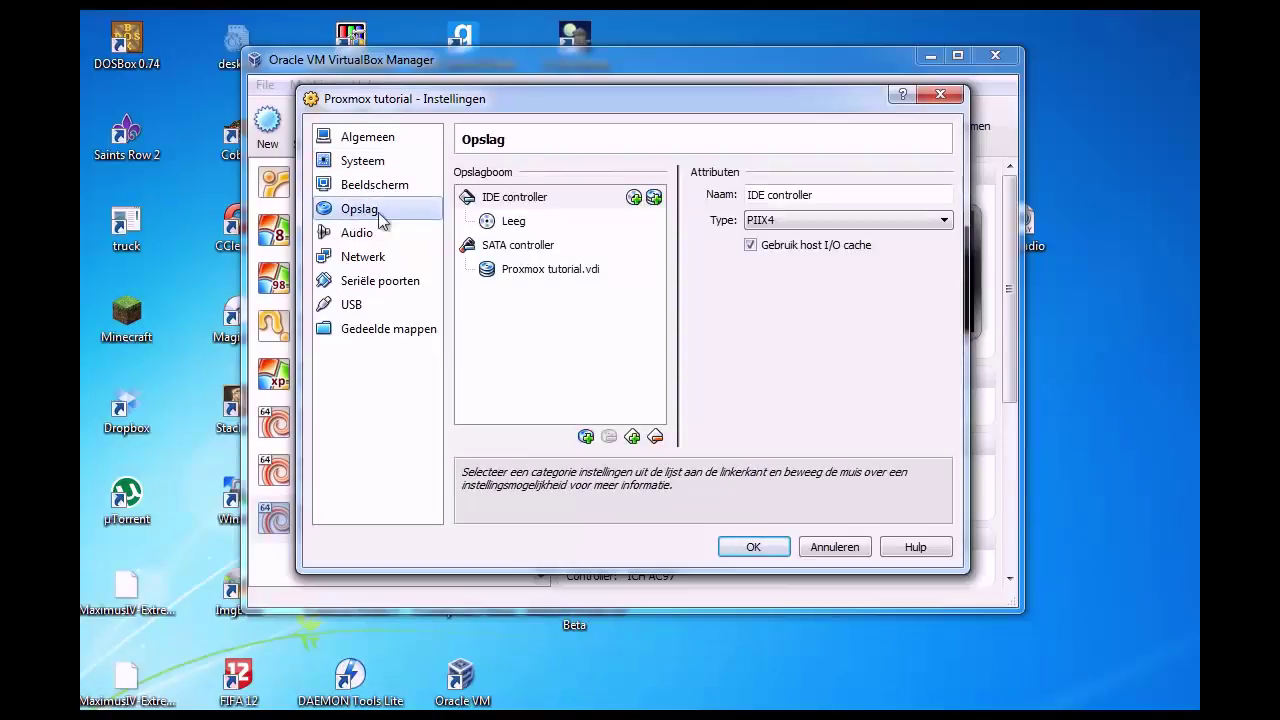
Step: Mount proxmox-ve_2.1-f9b0f63a-26.iso in the empty IDE CD/DVD drive
left_click(515, 225)
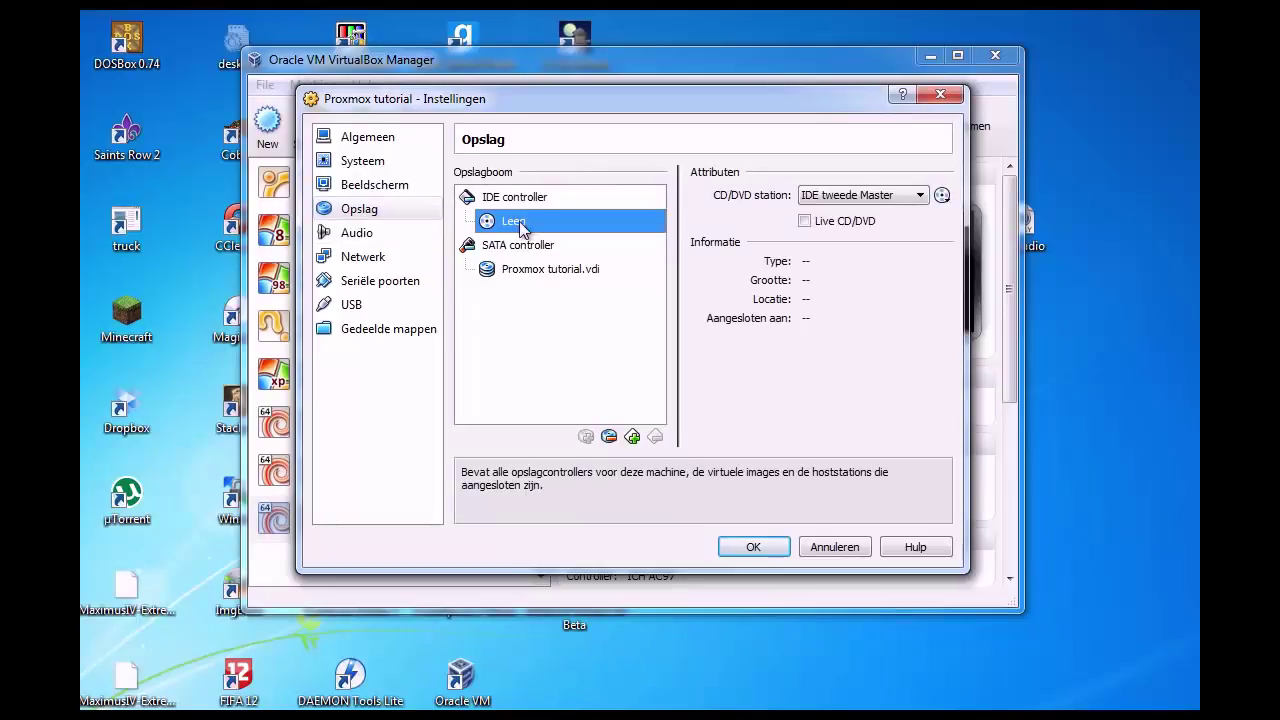
left_click(942, 195)
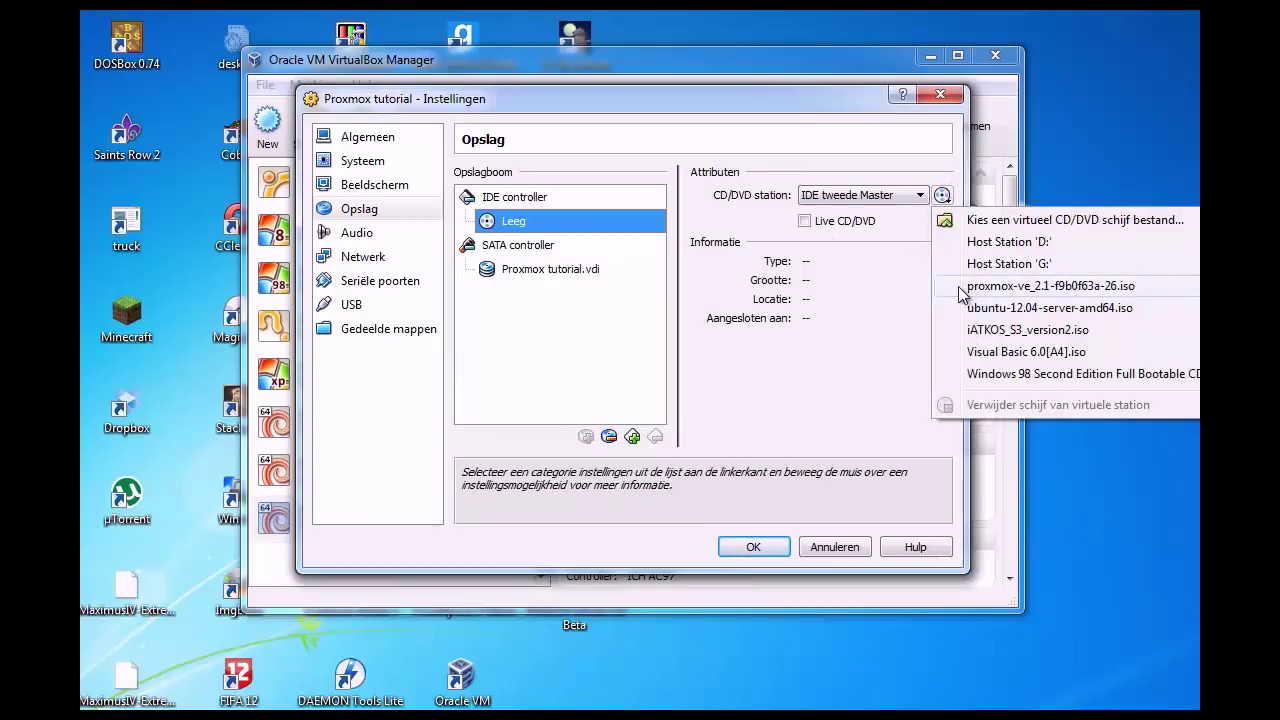
left_click(1000, 286)
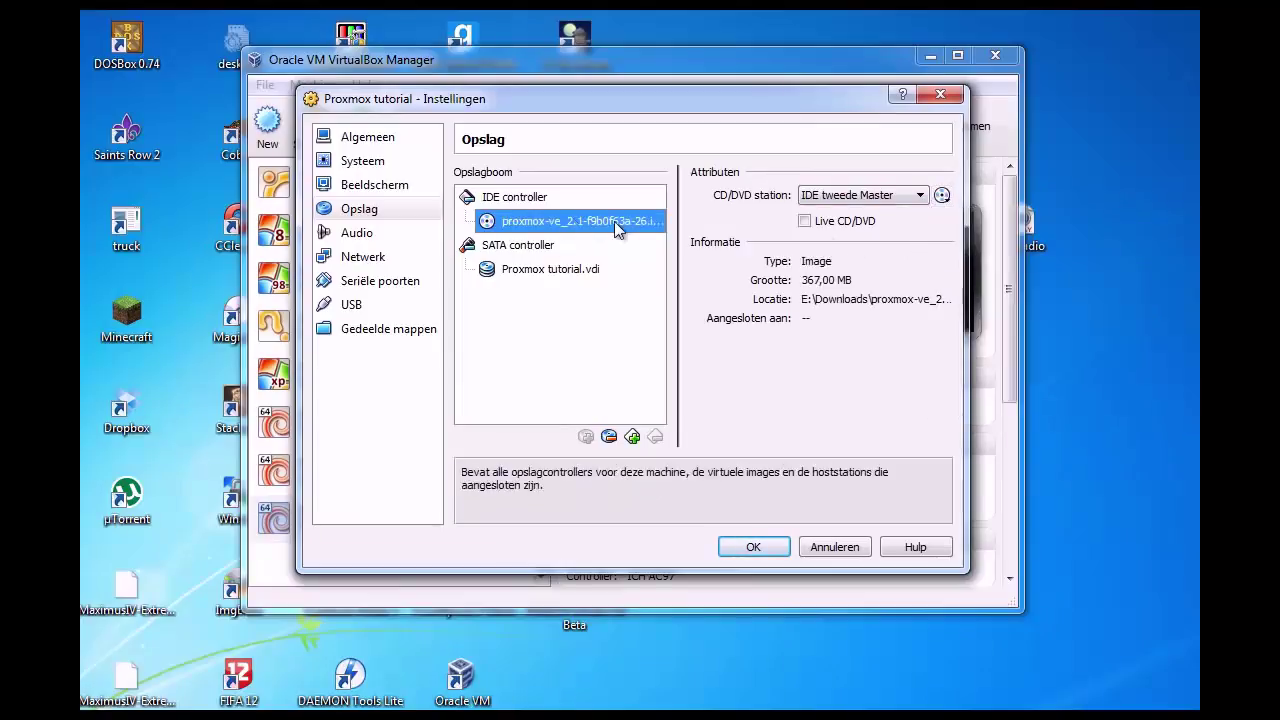
left_click(362, 262)
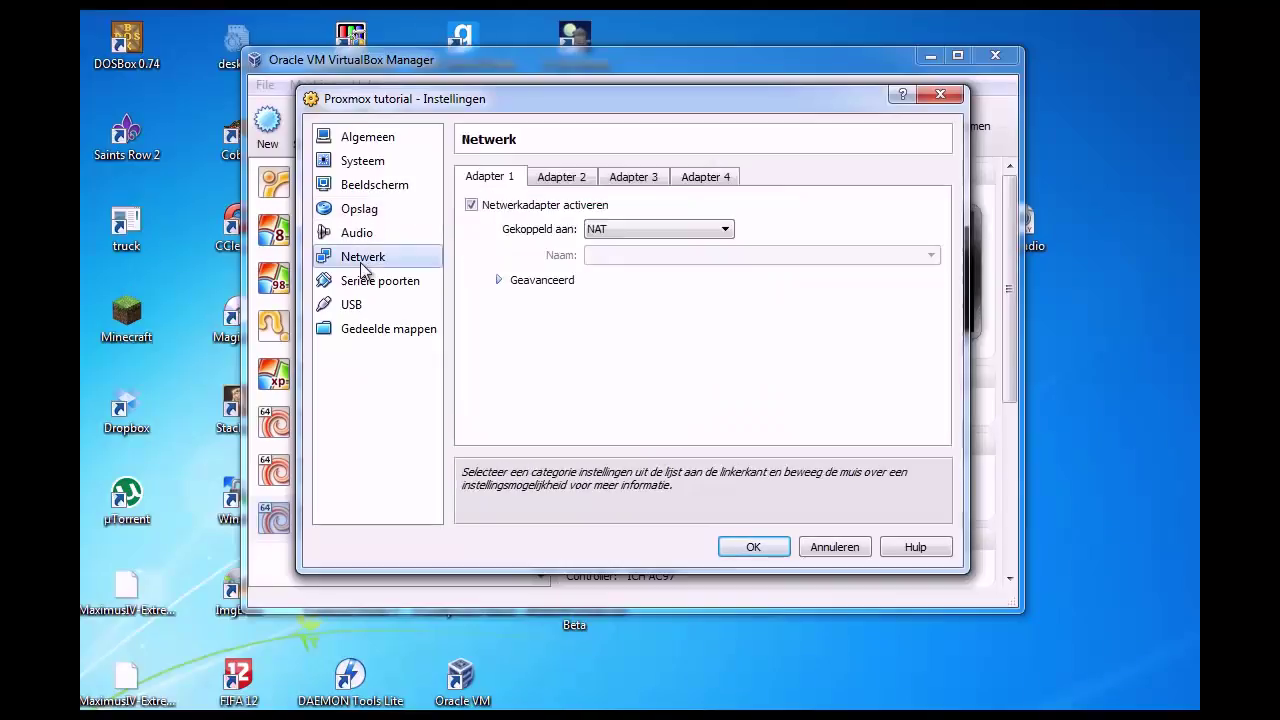
Step: Set adapter 1 to bridged on the Intel(R) 82579V Gigabit card and save the settings
left_click(642, 231)
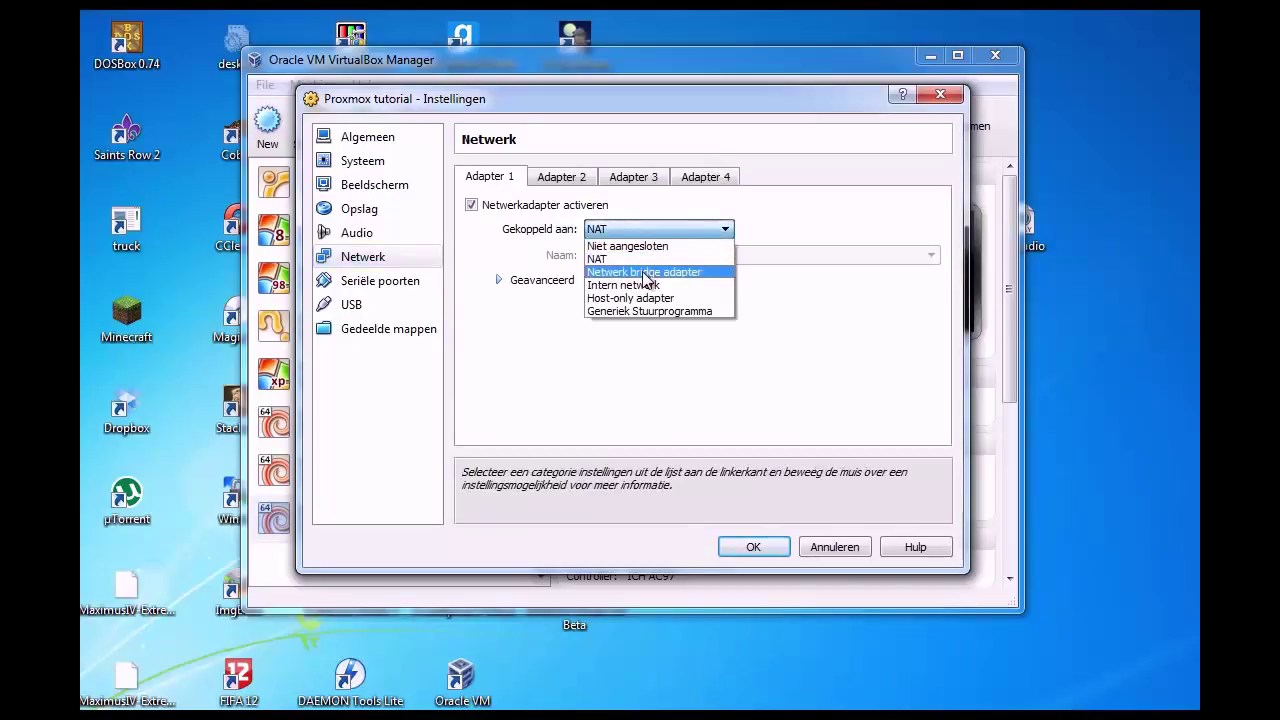
left_click(642, 271)
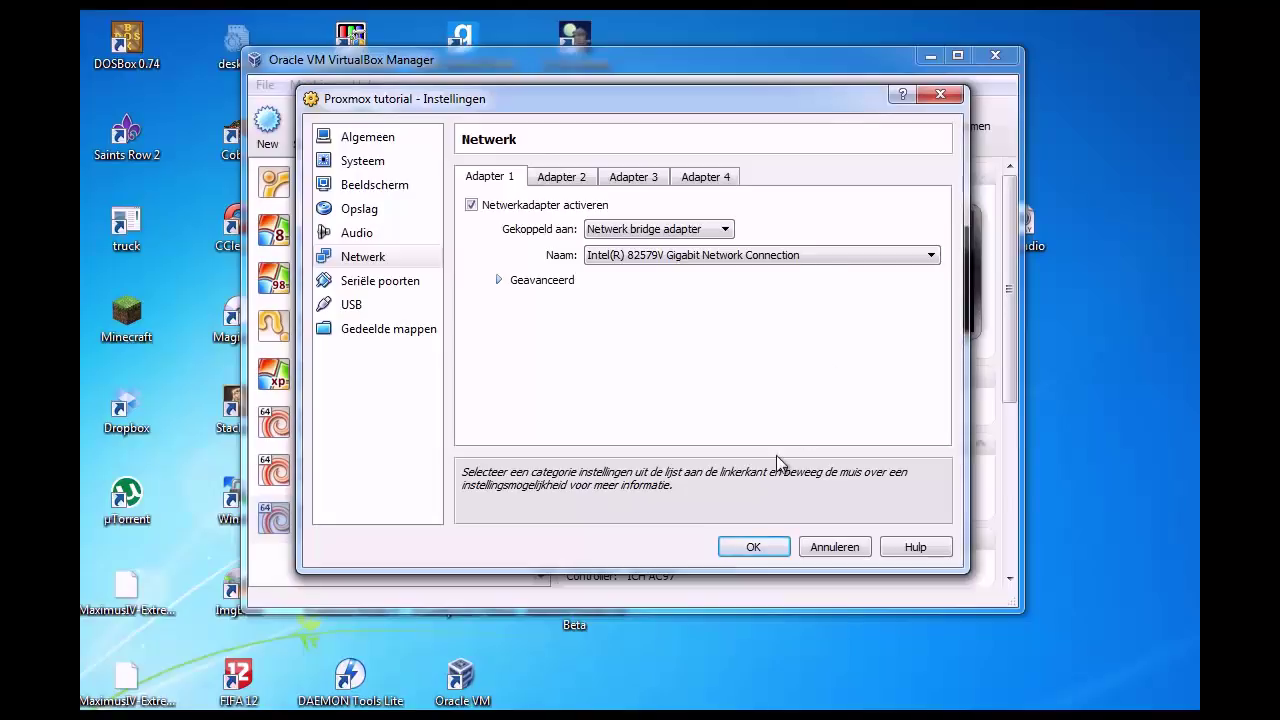
left_click(569, 280)
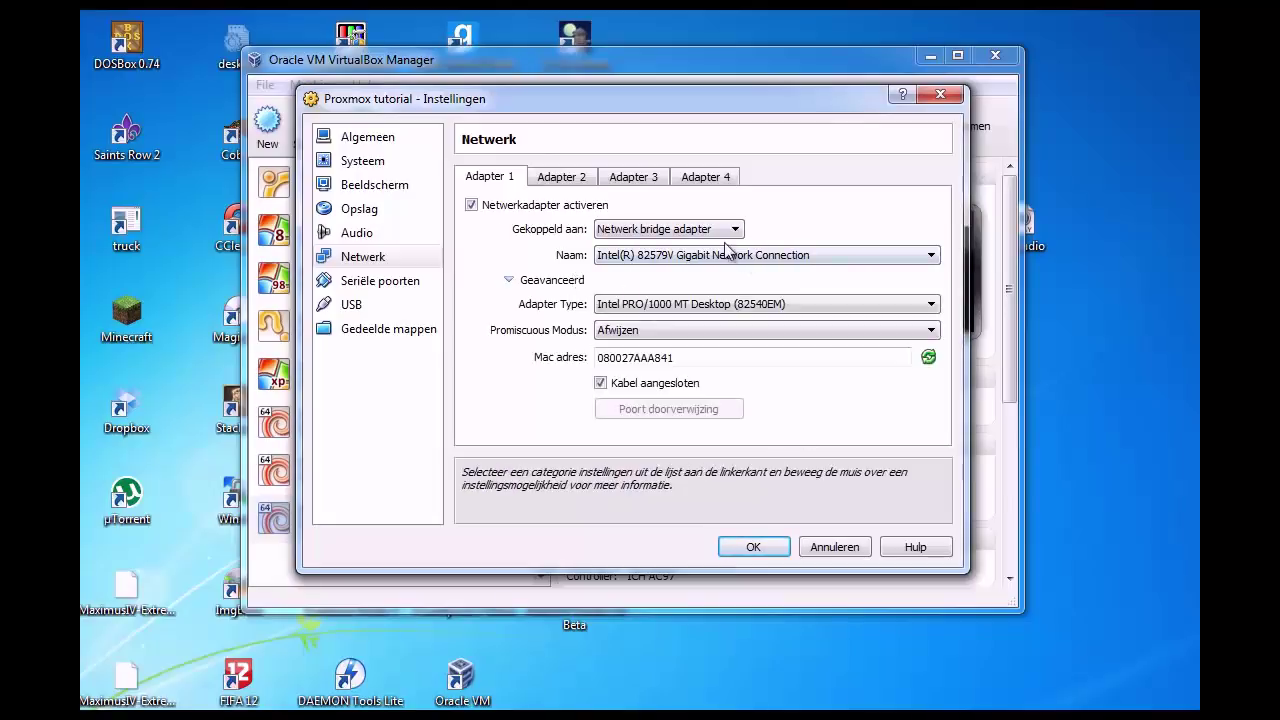
left_click(545, 281)
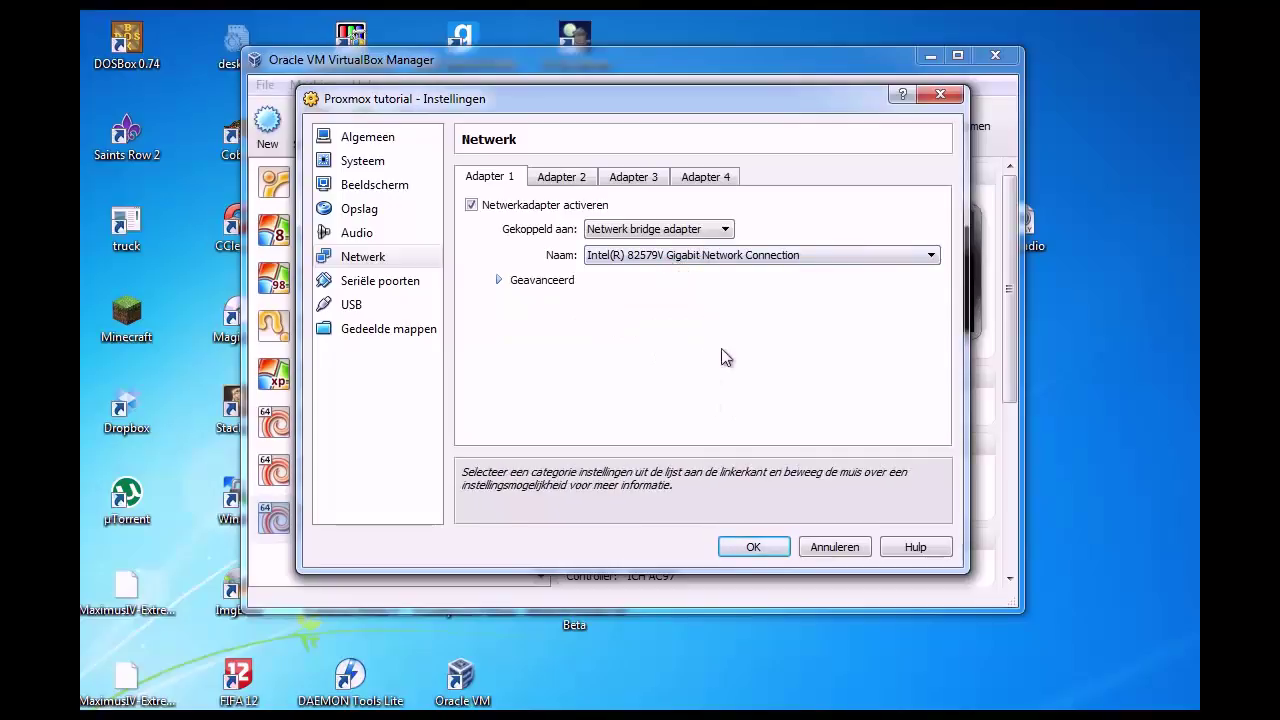
left_click(751, 546)
Step: Start the Proxmox tutorial VM, boot the installer from the boot: prompt and enlarge its window
left_click(358, 126)
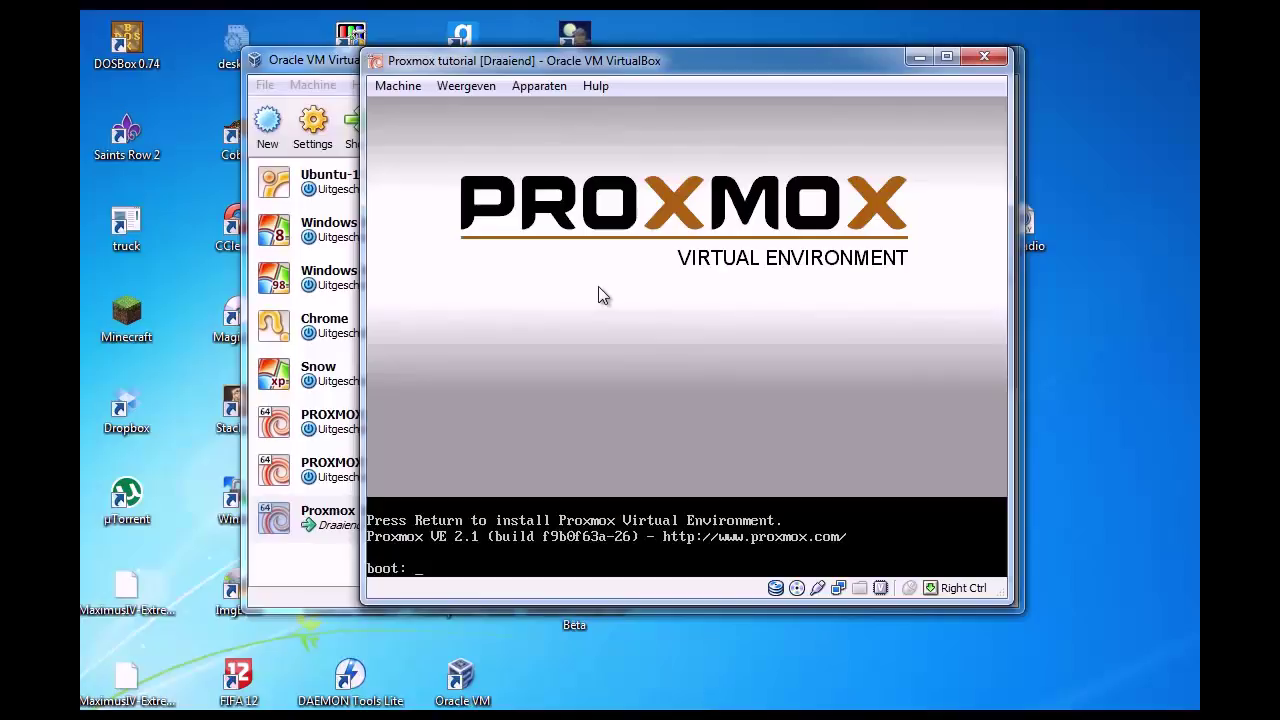
left_click(614, 333)
left_click(640, 451)
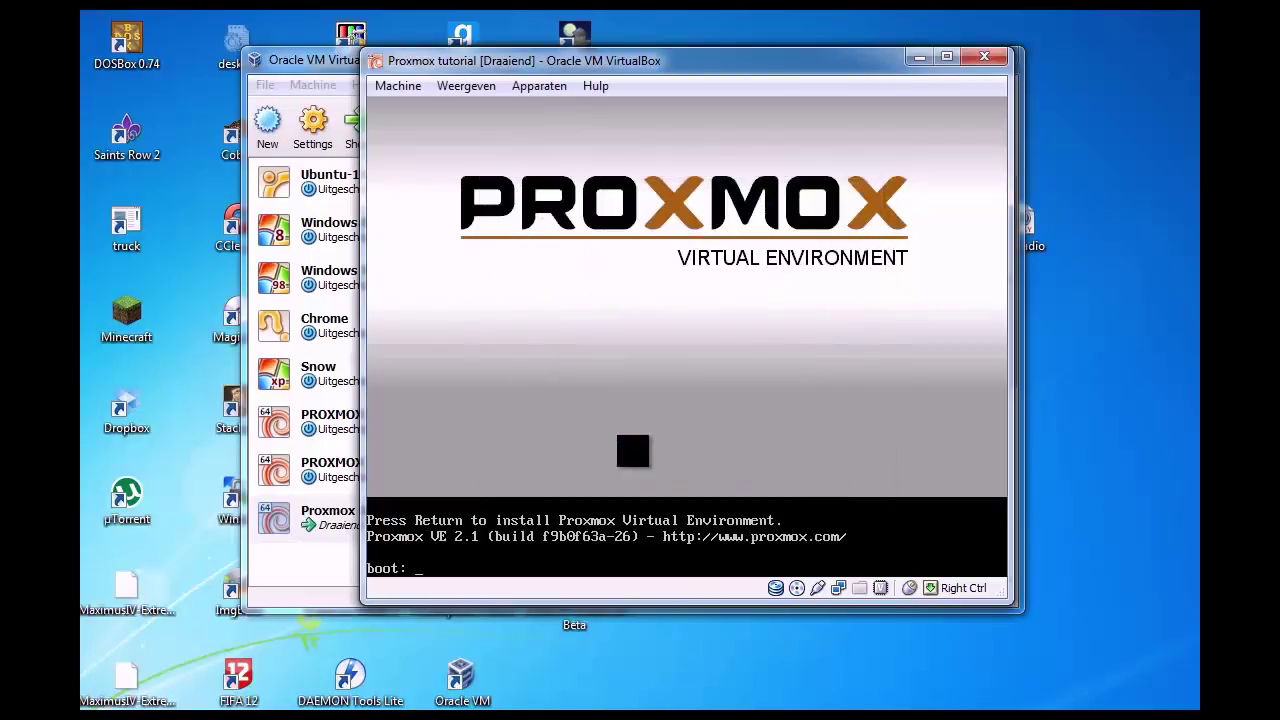
key("Return")
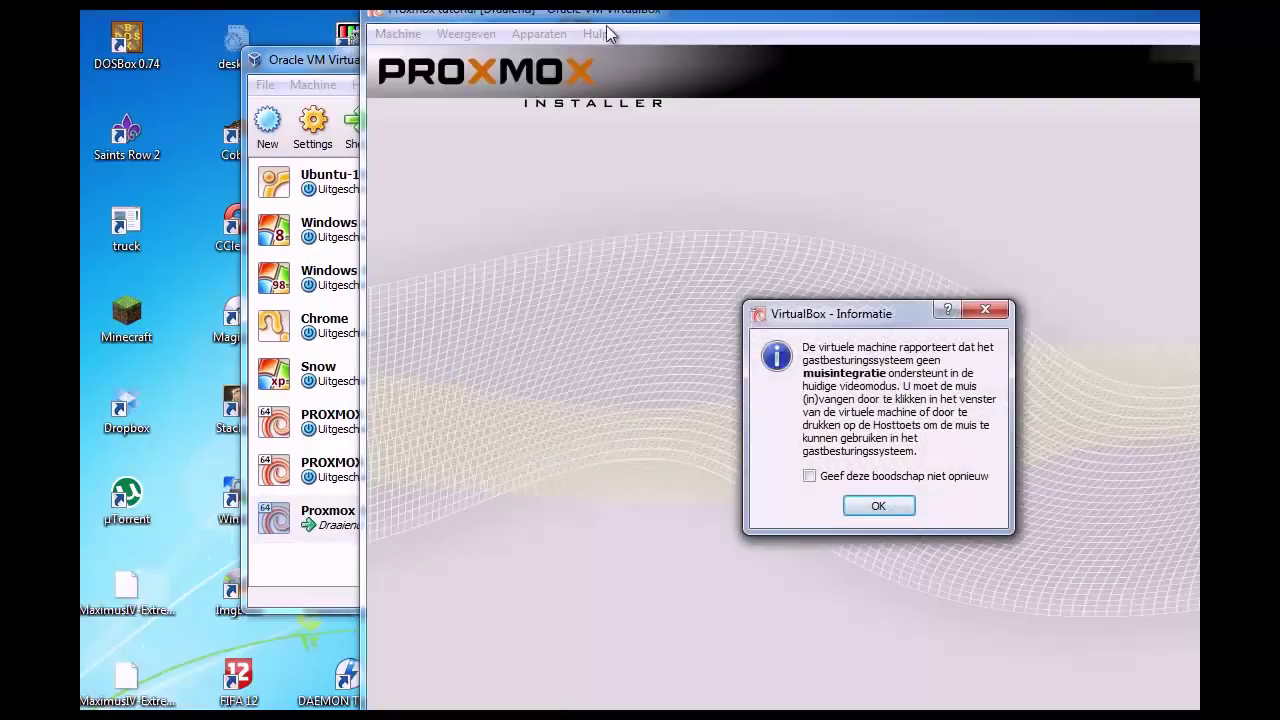
left_click(878, 507)
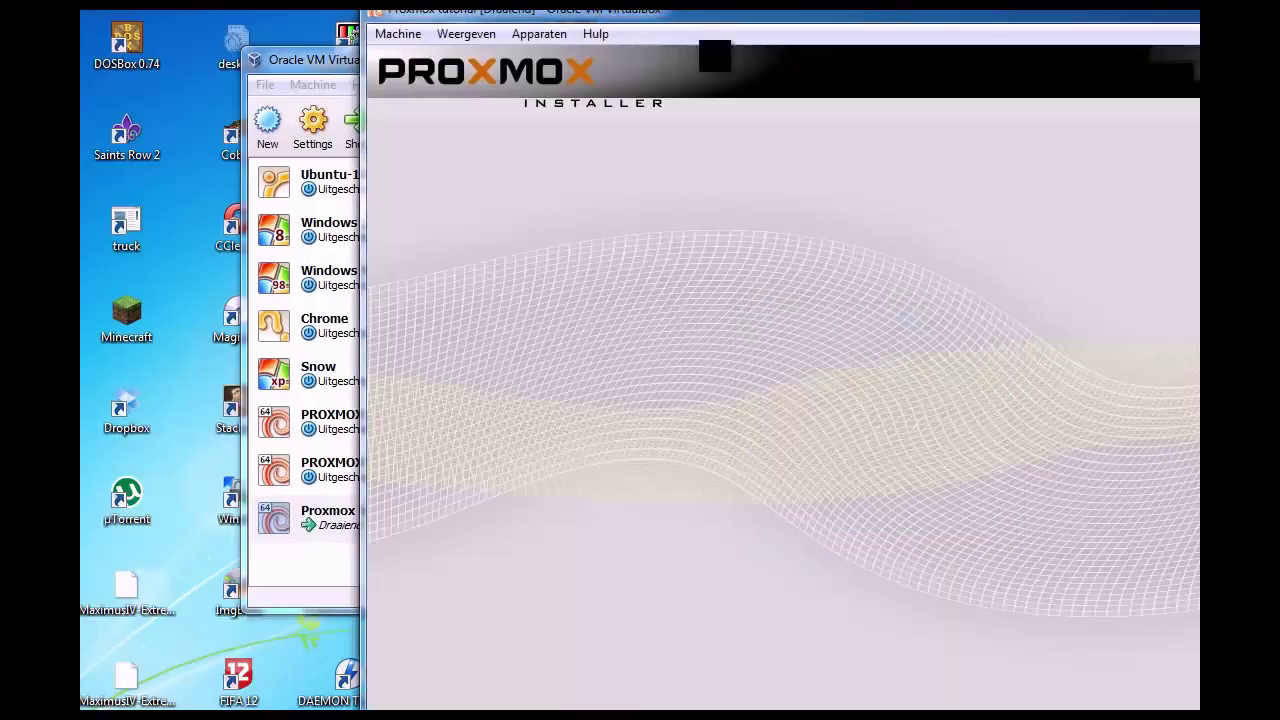
double_click(686, 14)
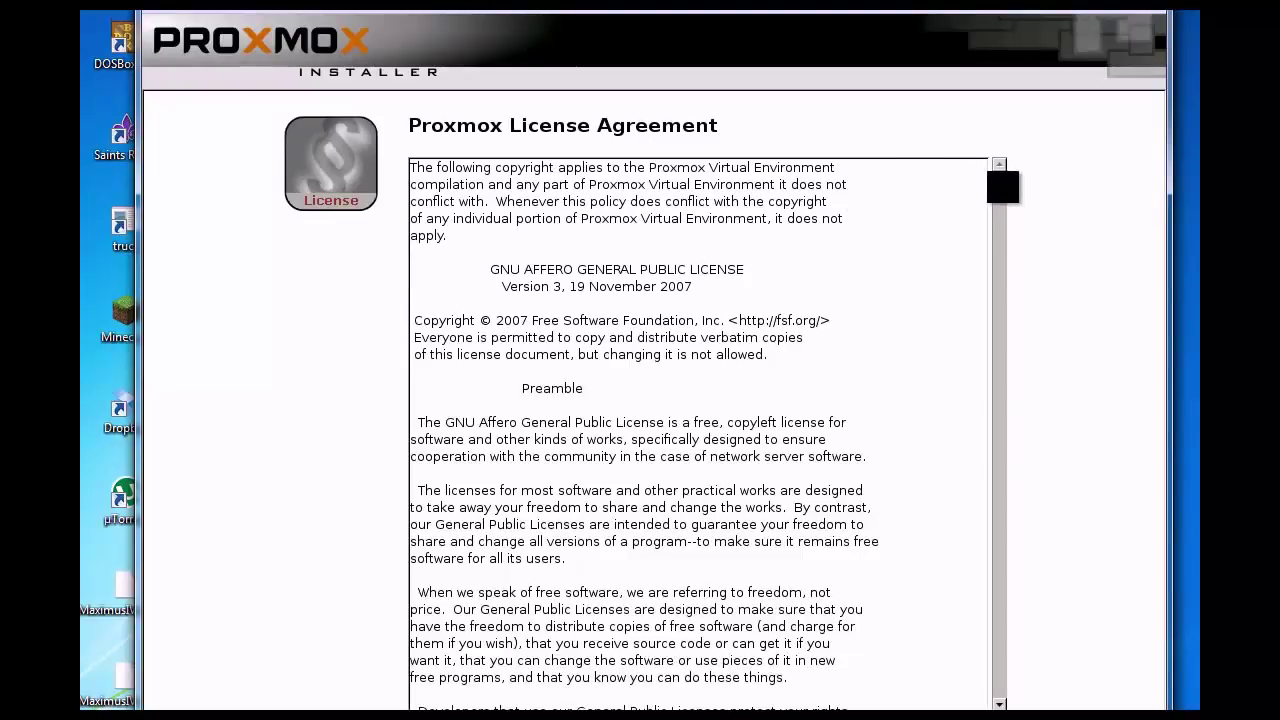
Step: Agree to the Proxmox license and keep the default disk and location/time zone settings
scroll(769, 323, "down", 9)
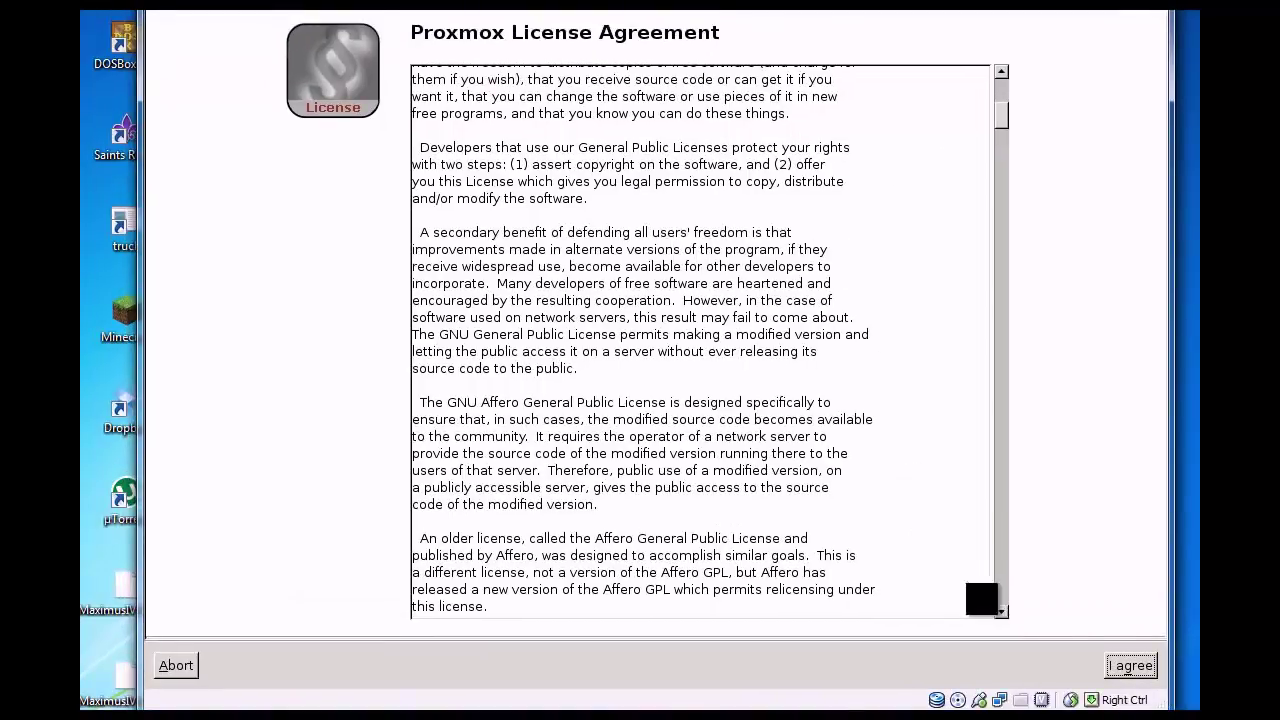
left_click(1137, 663)
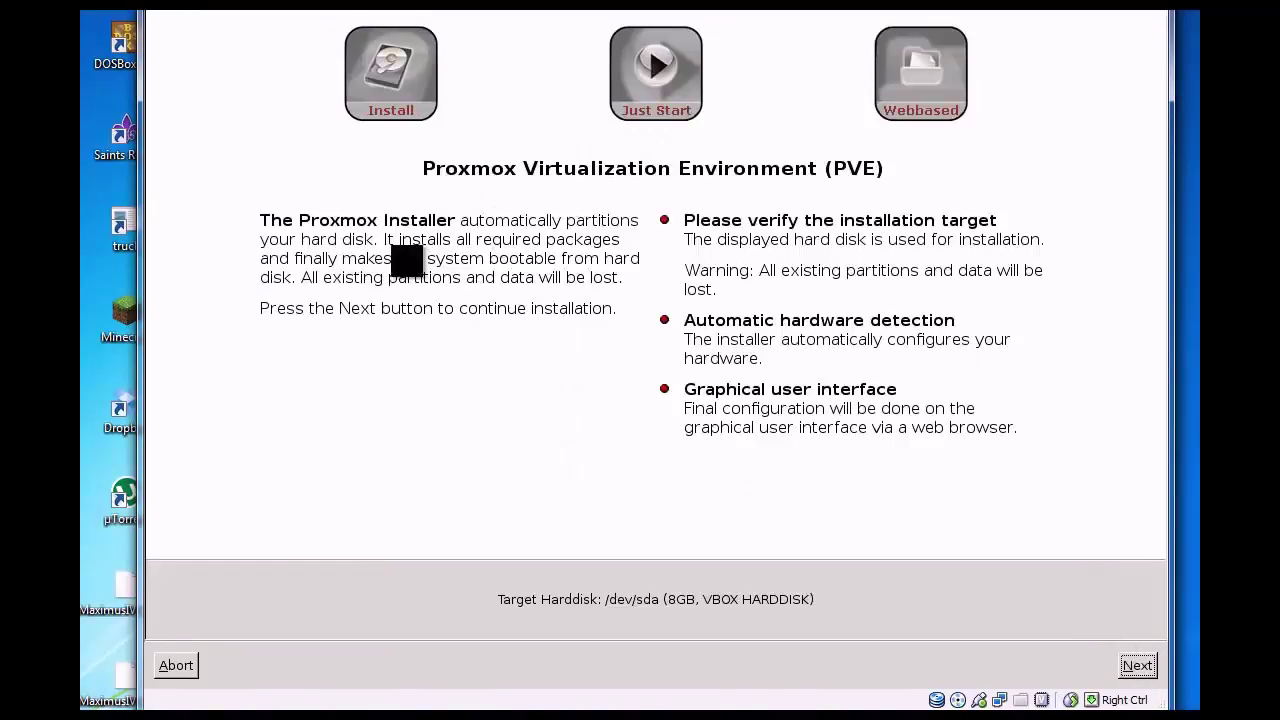
left_click(1140, 666)
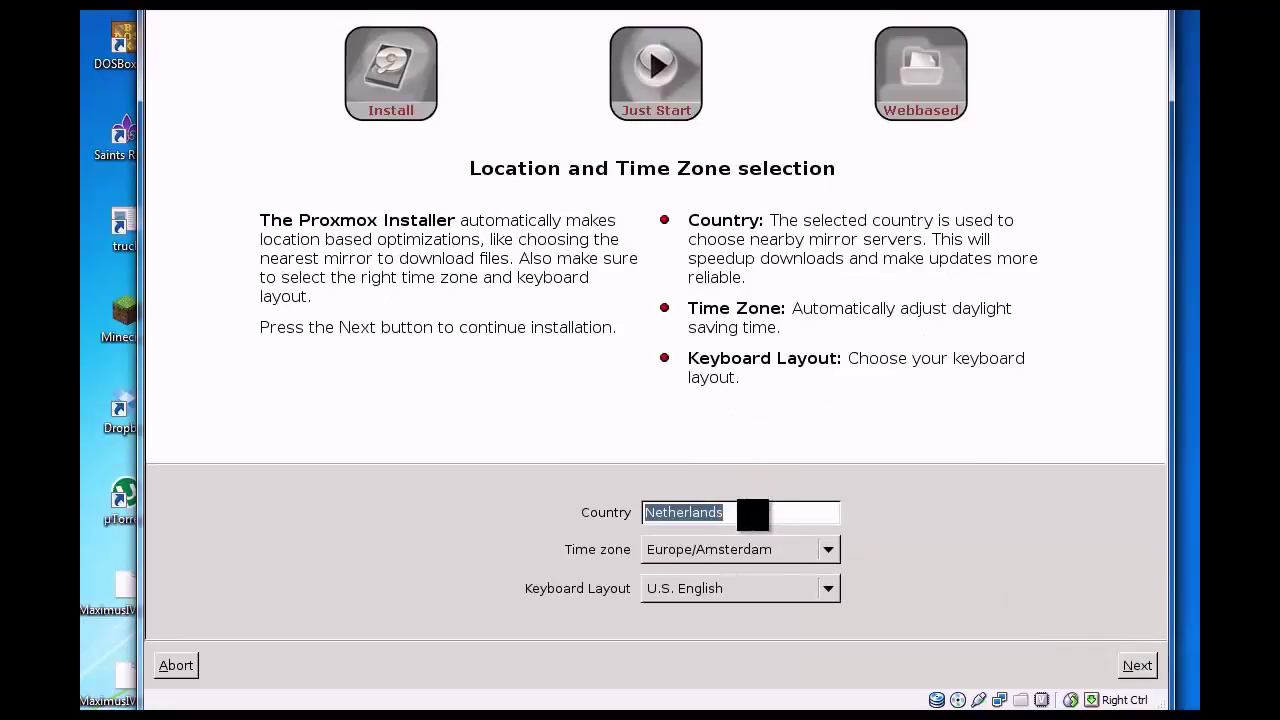
left_click(1137, 663)
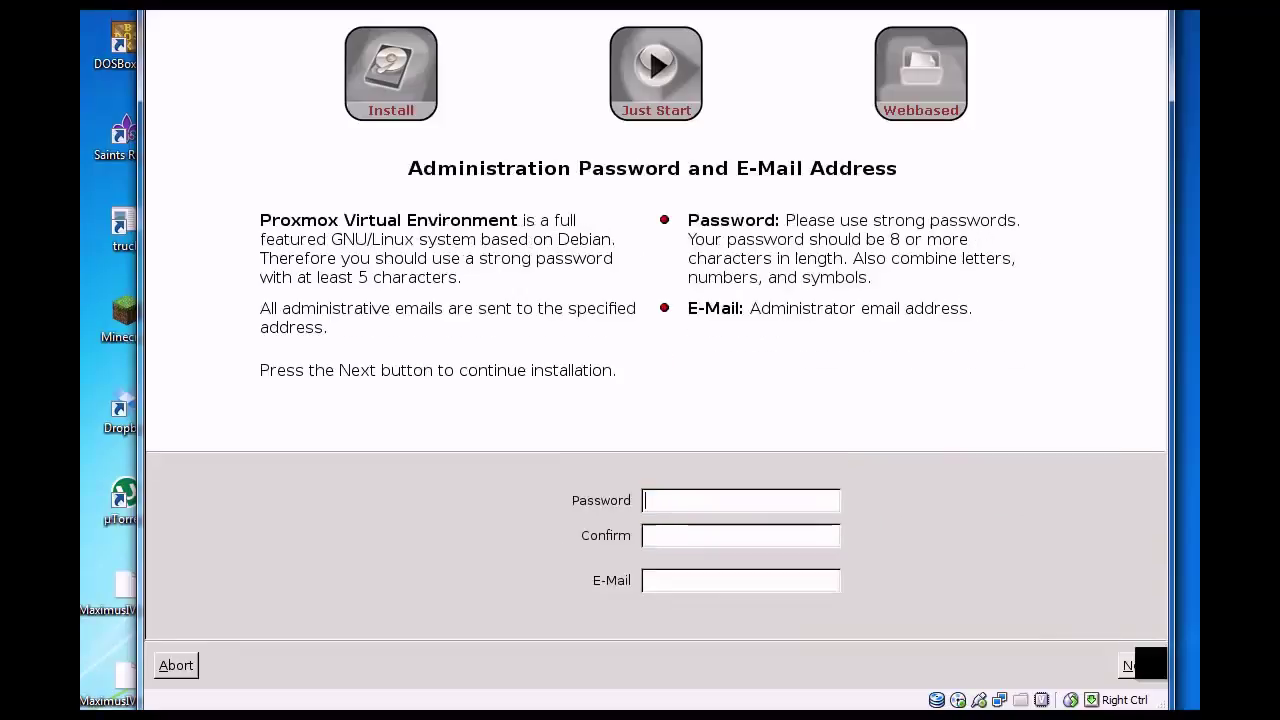
Step: Enter and confirm the Proxmox administrator password, correcting typos along the way
left_click(713, 494)
type("*********")
key("BackSpace")
key("BackSpace")
key("BackSpace")
key("BackSpace")
type("******")
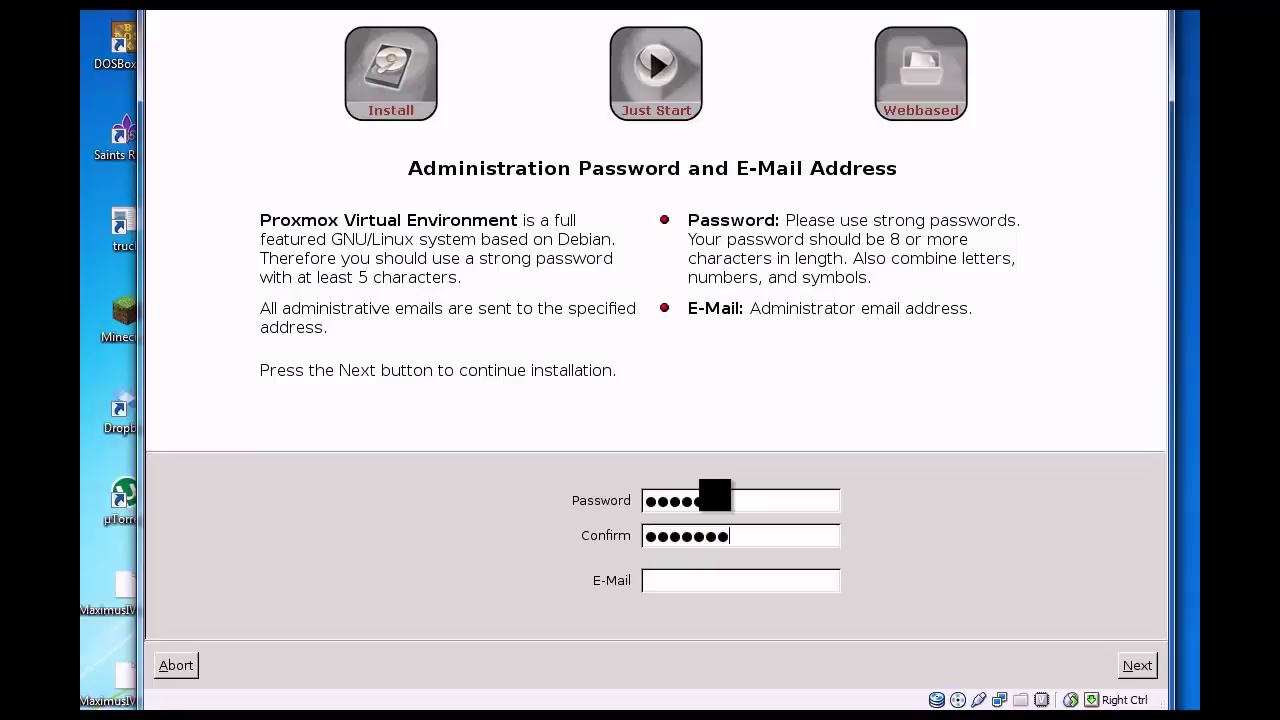
key("BackSpace")
key("BackSpace")
key("BackSpace")
key("BackSpace")
key("BackSpace")
key("BackSpace")
left_click_drag(734, 500, 509, 493)
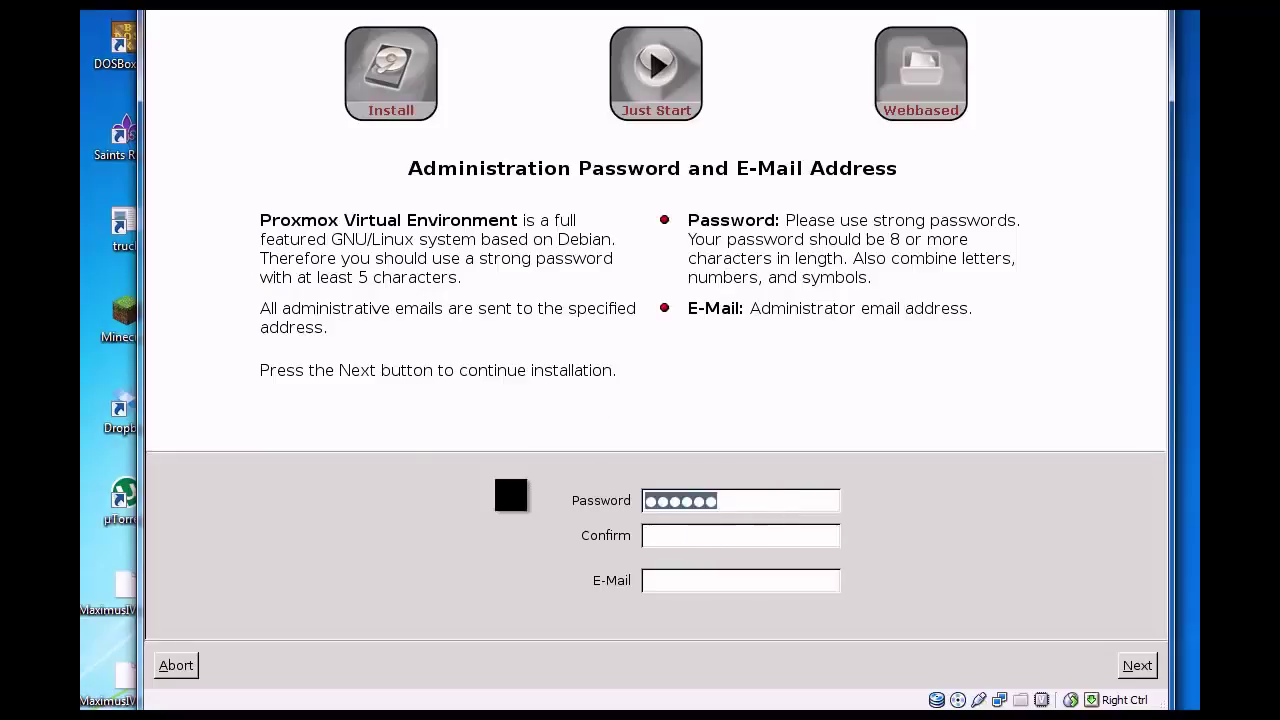
type("•••")
key("BackSpace")
key("BackSpace")
key("BackSpace")
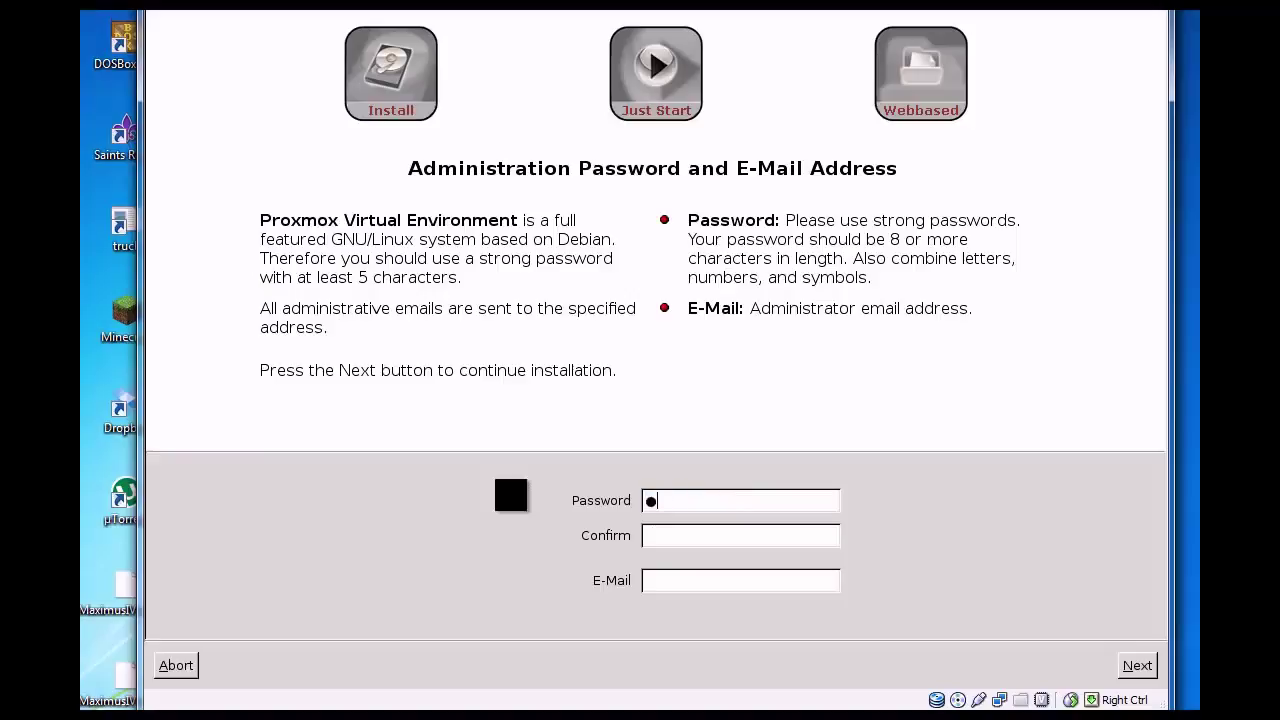
type("•••••••••••••")
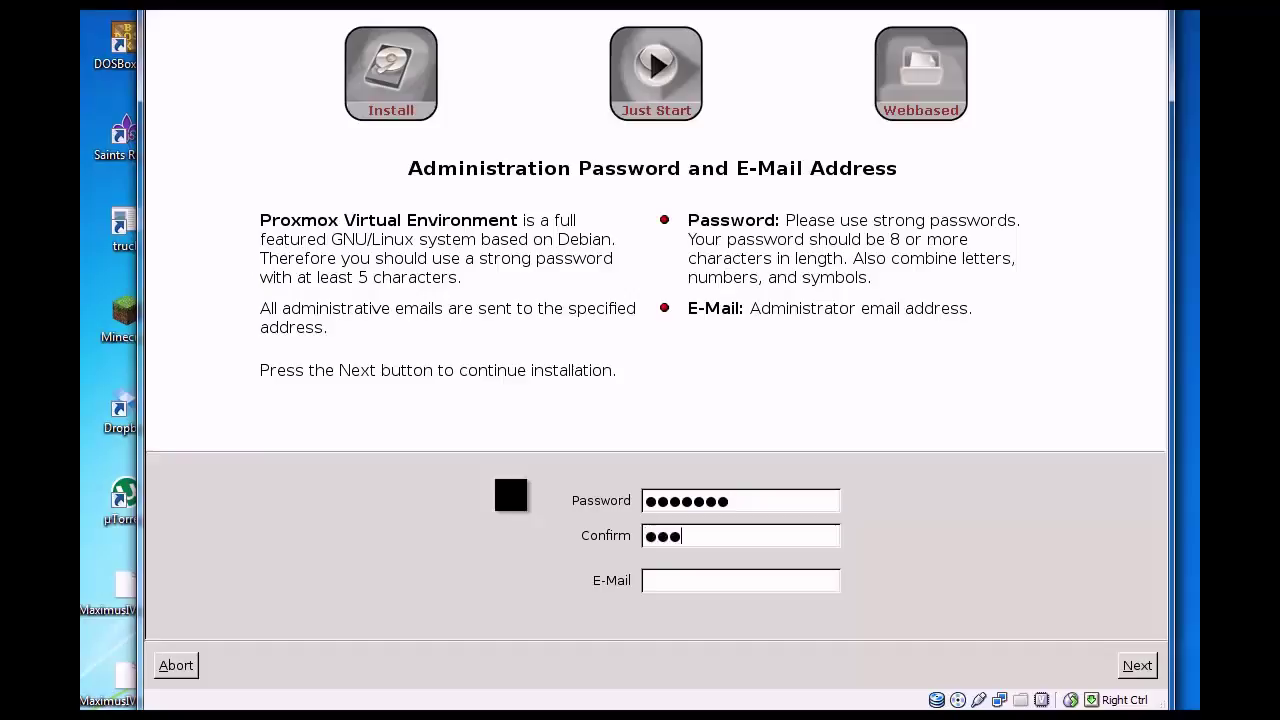
type("•wi")
Step: Fill in the administrator's e-mail address and continue to network configuration
key("BackSpace")
key("BackSpace")
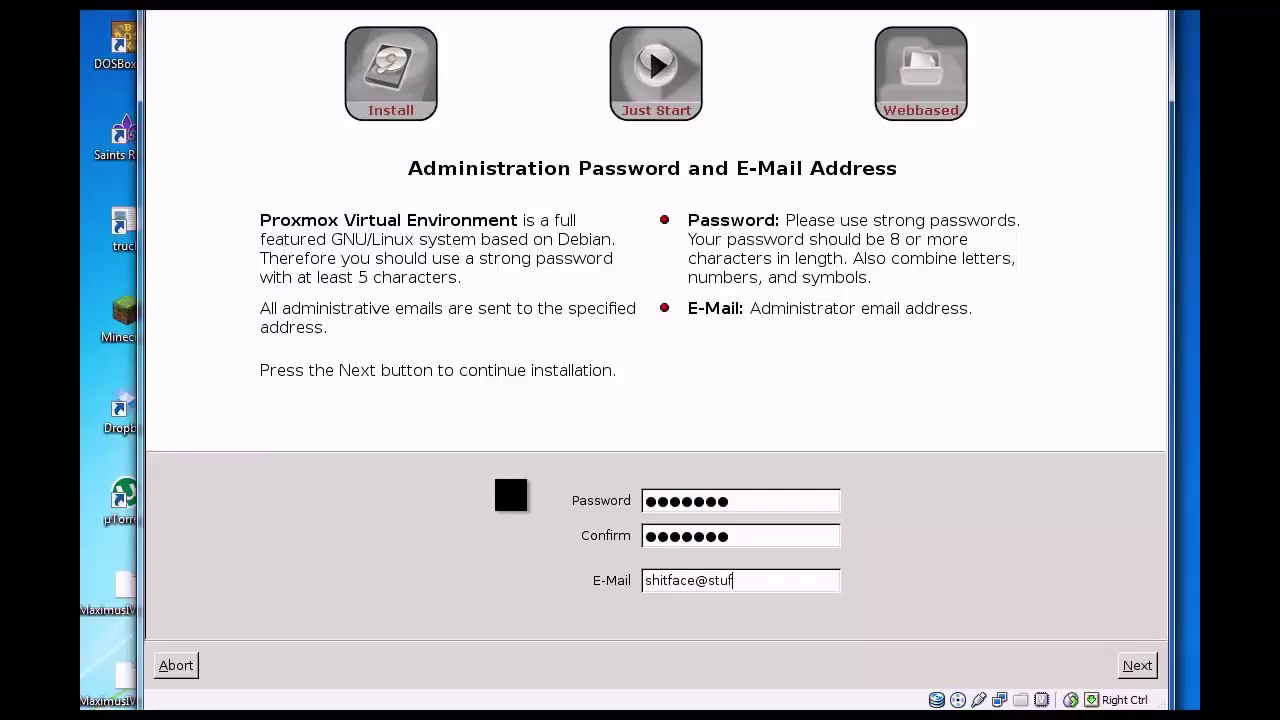
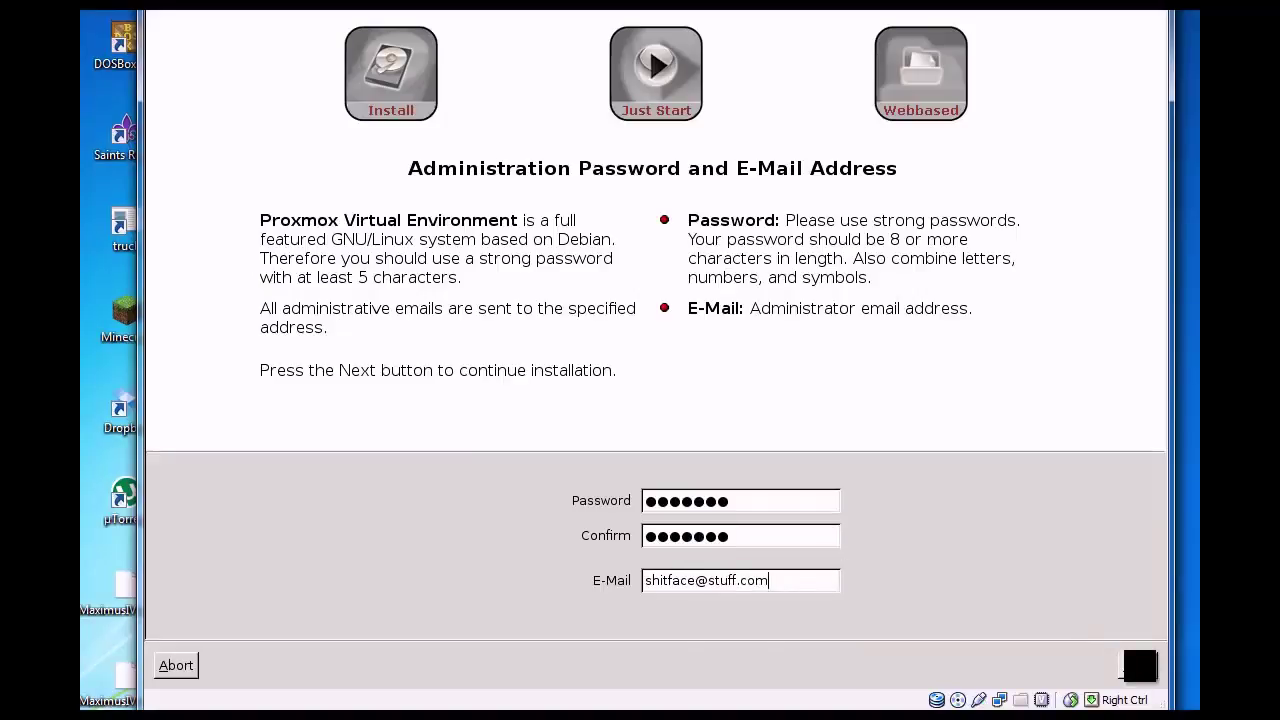
left_click(1139, 665)
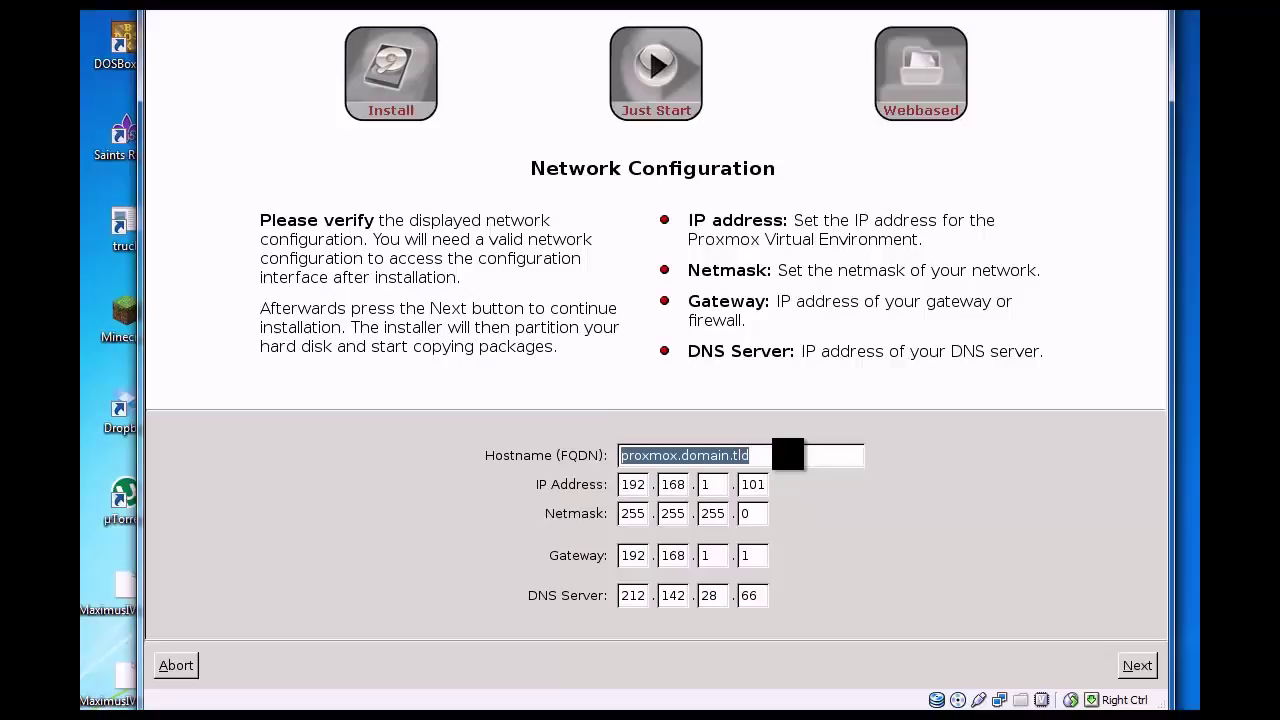
Step: Set the hostname to youtubeproxmox.local and the IP address's last octet to 145
type("youtubeproxmox.")
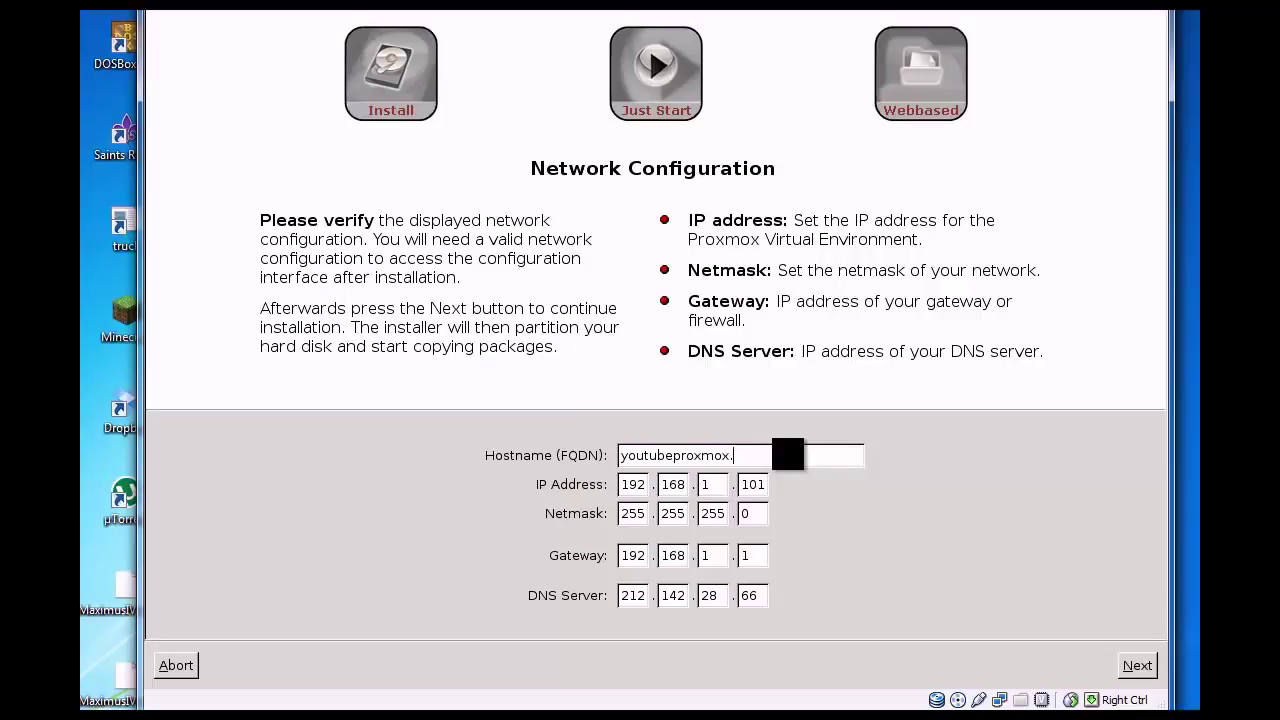
type("local")
left_click(763, 484)
key("BackSpace")
key("BackSpace")
type("45")
Step: Clear the existing numbers in the DNS Server address boxes
key("Tab")
left_click(761, 594)
key("BackSpace")
left_click(713, 595)
type("2")
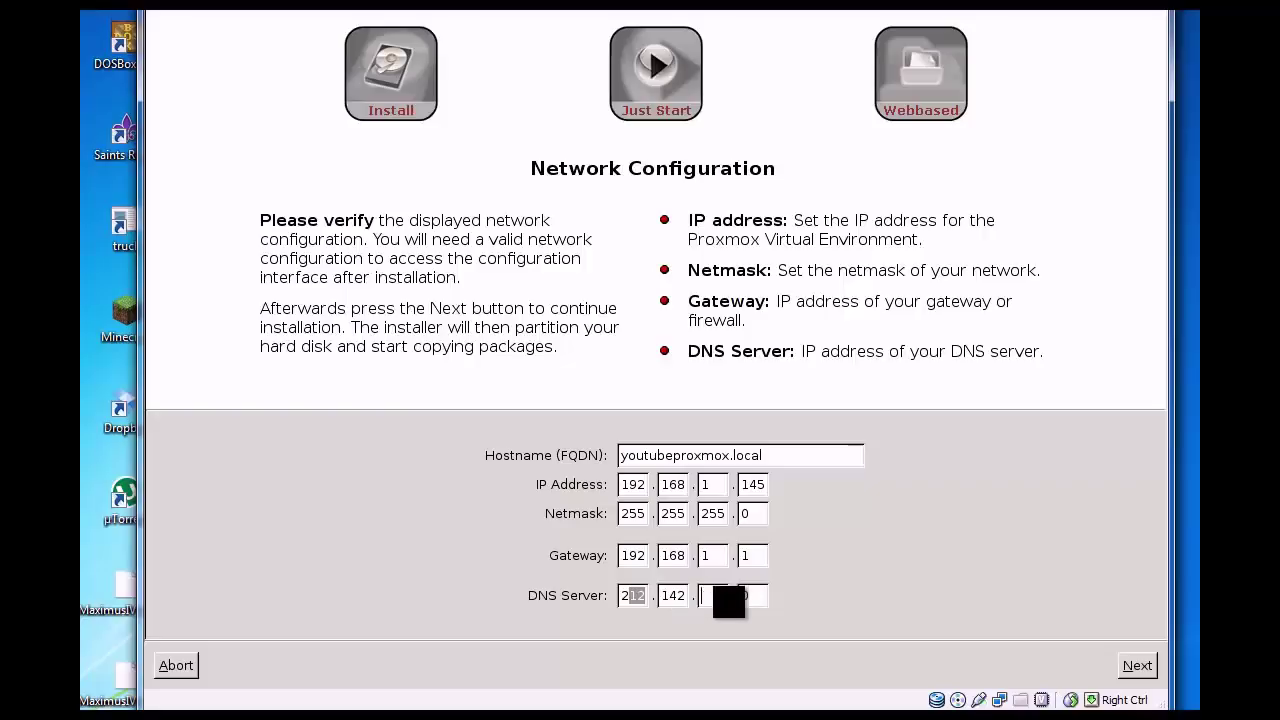
key("BackSpace")
type("0")
key("BackSpace")
key("BackSpace")
key("BackSpace")
type("0")
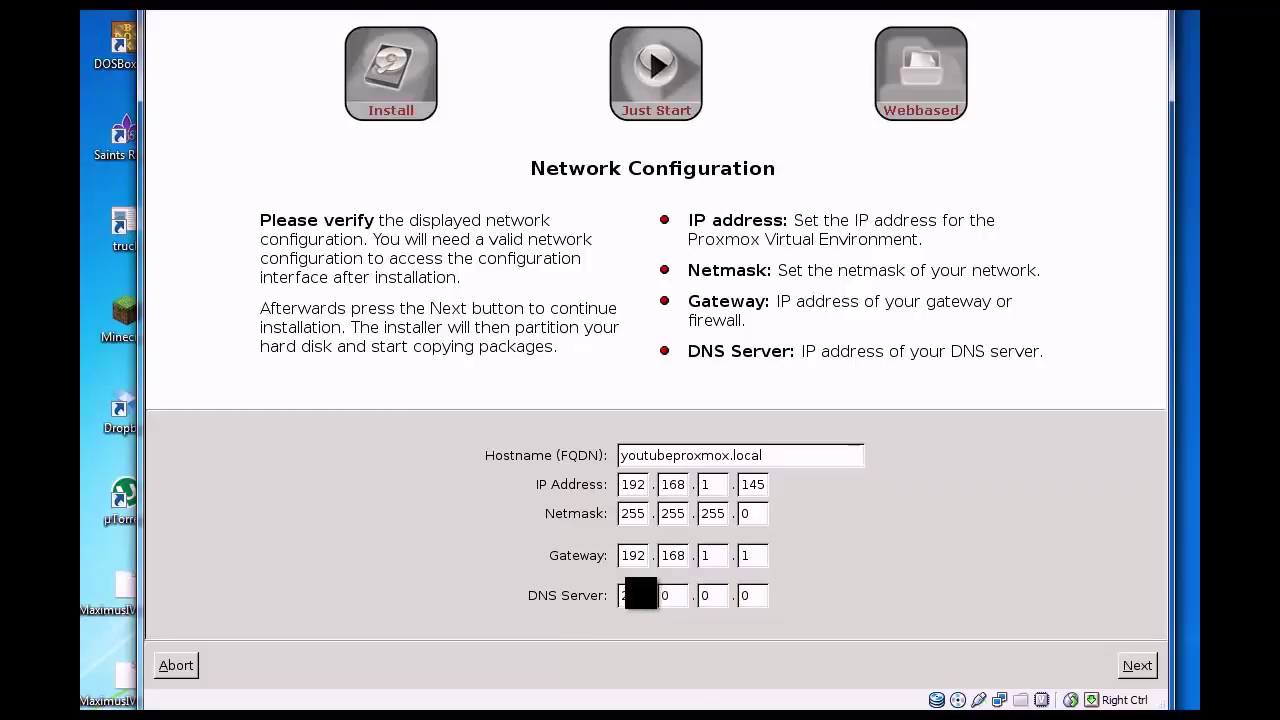
left_click(640, 593)
key("BackSpace")
key("BackSpace")
key("BackSpace")
Step: Enter 8.8.8.8 as the DNS server address
type("8")
key("Tab")
type("8")
key("Tab")
type("8")
key("Tab")
type("8")
Step: Start the Proxmox installation with these network settings, then reboot once it reaches 100%
left_click(1137, 663)
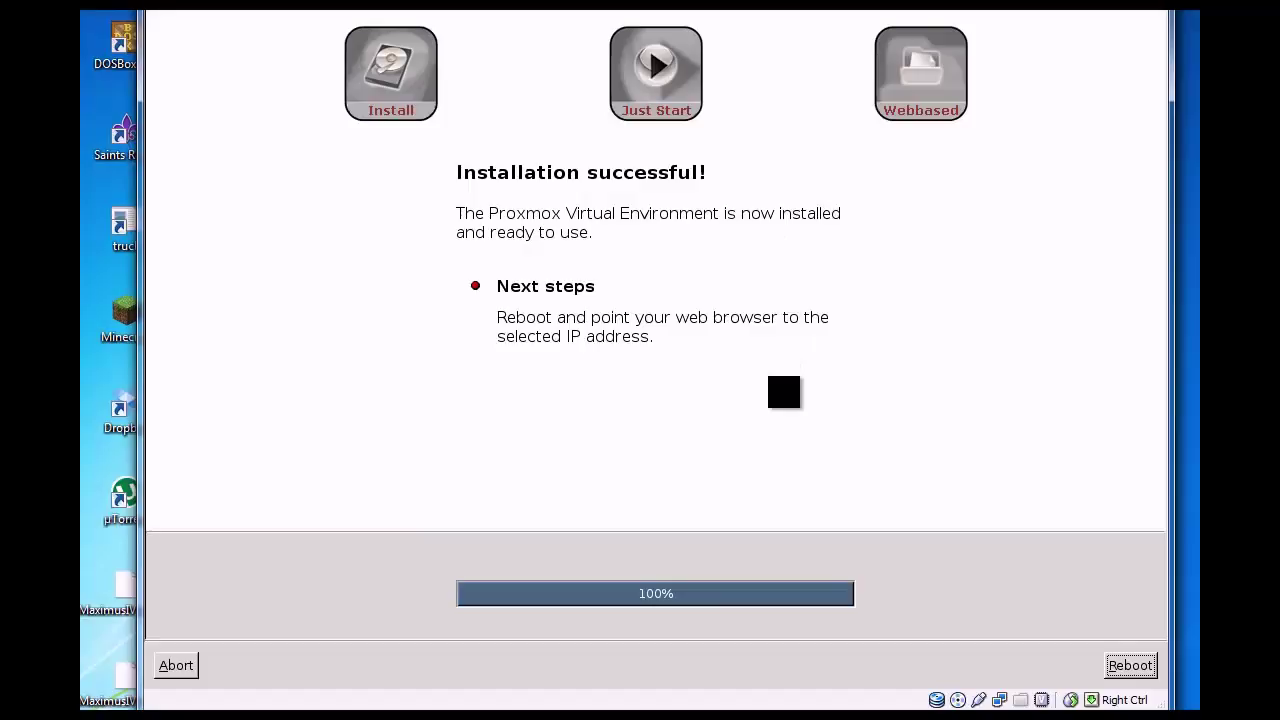
left_click(1135, 667)
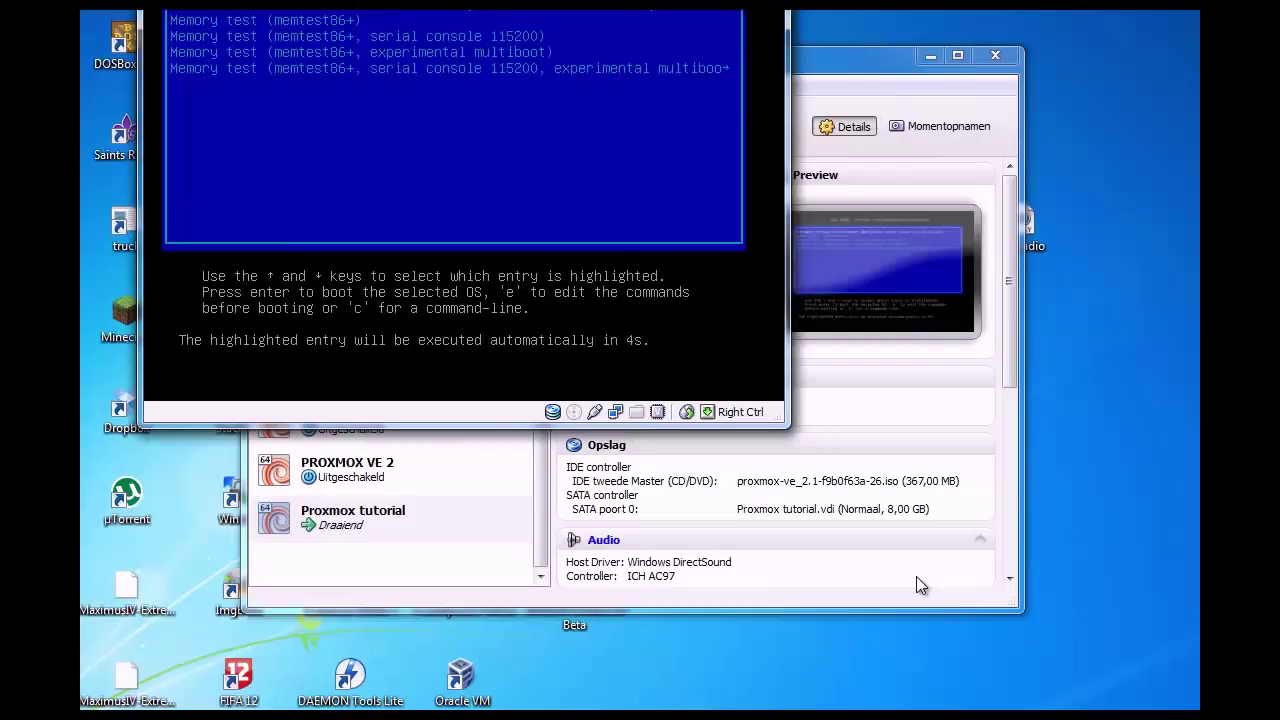
left_click_drag(246, 10, 380, 85)
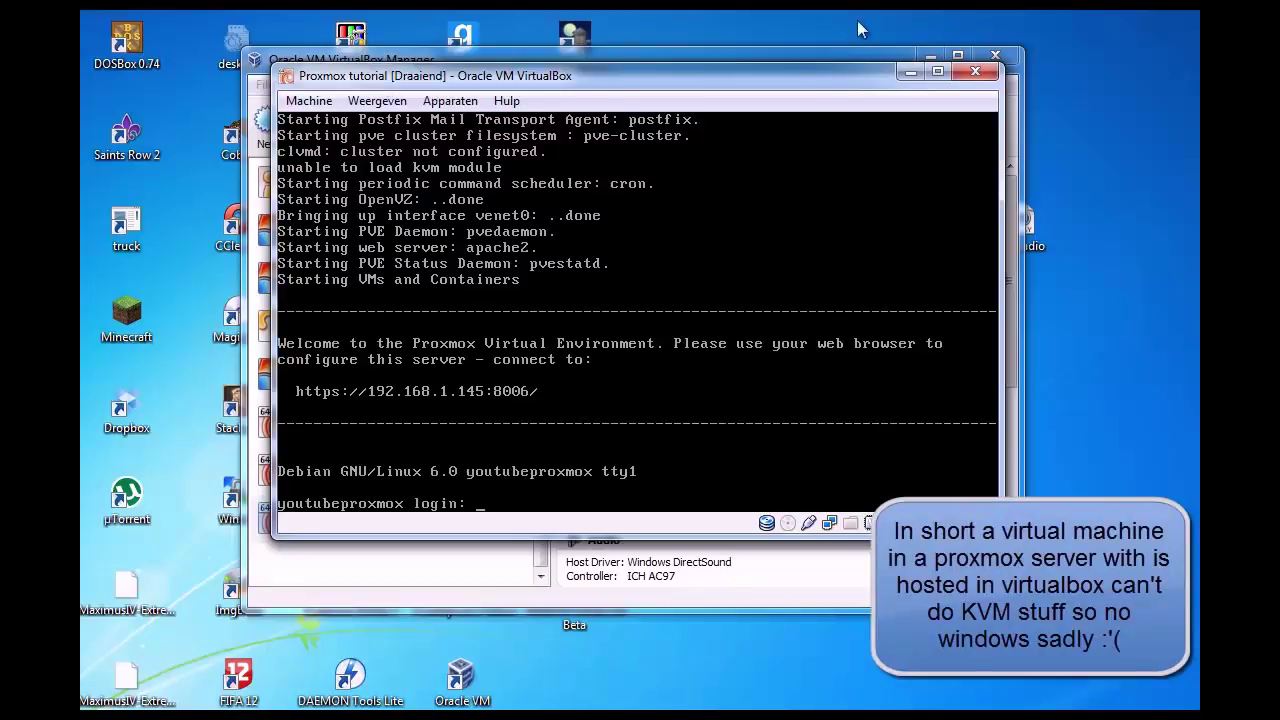
mouse_move(835, 82)
left_mouse_down()
mouse_move(863, 83)
mouse_move(846, 86)
left_mouse_up()
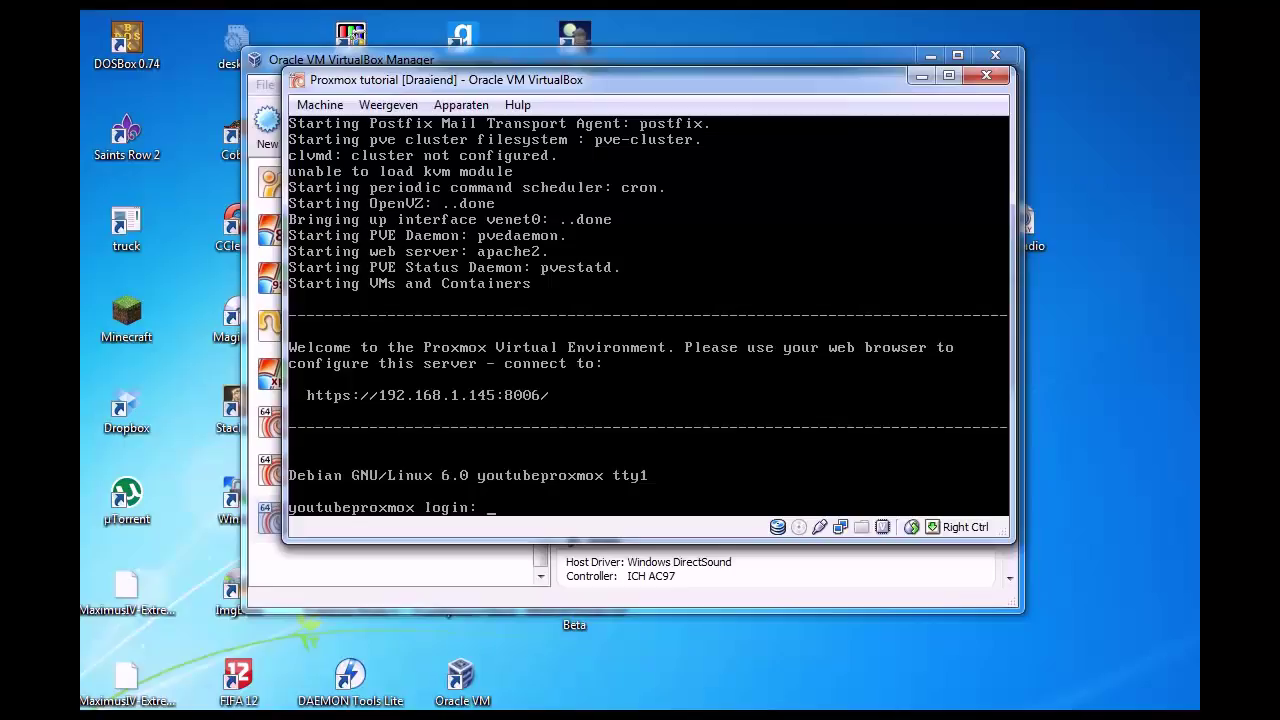
left_click_drag(582, 80, 586, 100)
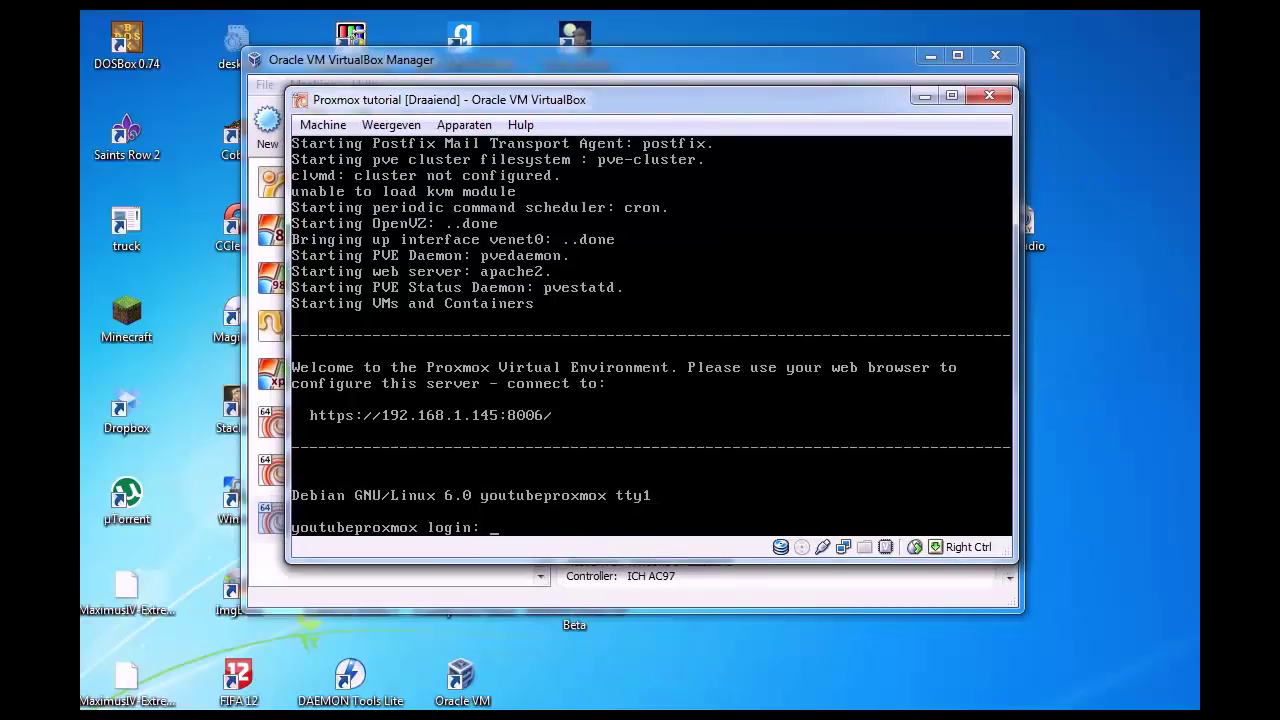